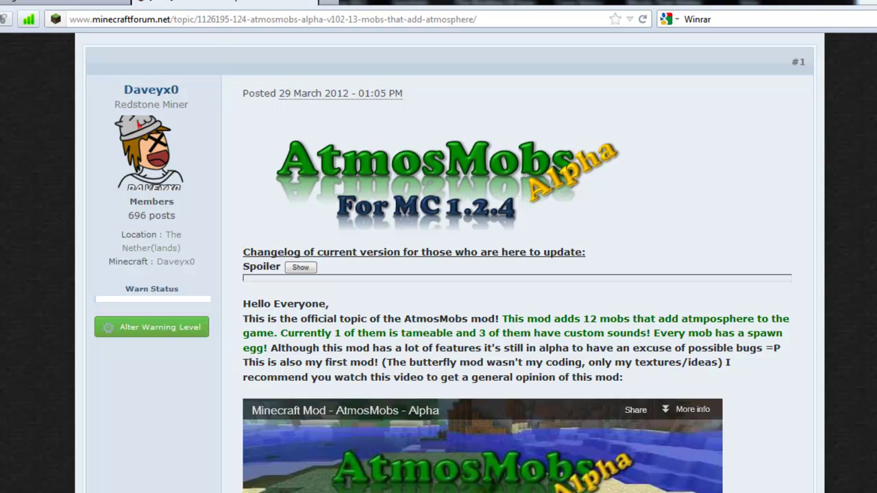
# Step: Examine the AtmosMobs forum topic, covering the mob list and the download section with its required mods
pyautogui.scroll(-10, 445, 274)
pyautogui.scroll(-20, 517, 274)
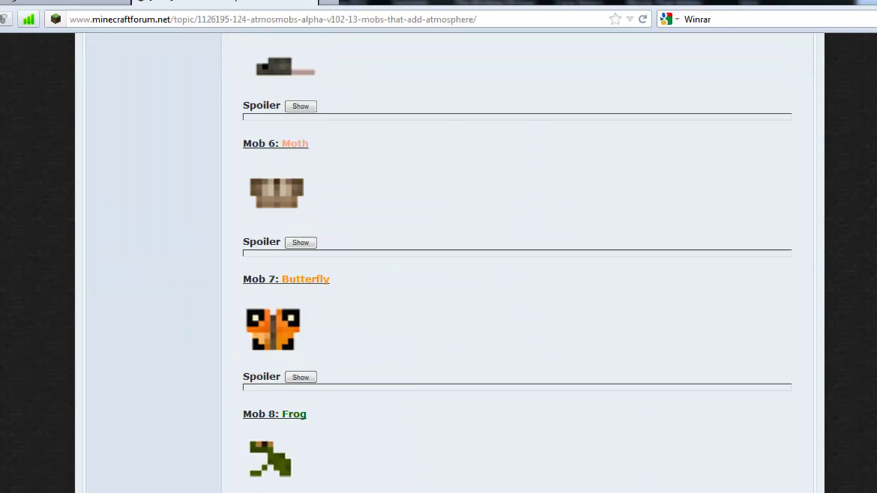
pyautogui.scroll(15, 716, 219)
pyautogui.scroll(-3, 450, 201)
pyautogui.scroll(4, 446, 200)
pyautogui.scroll(5, 447, 201)
pyautogui.scroll(-9, 448, 199)
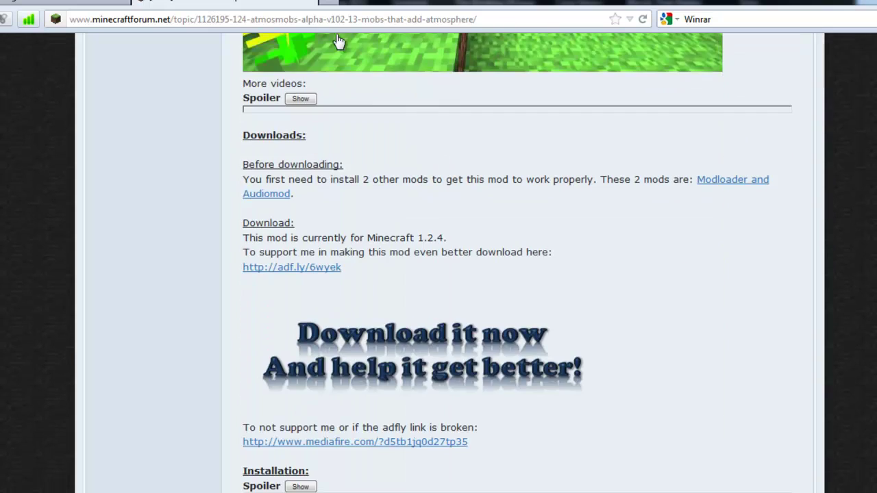
pyautogui.scroll(5, 180, 103)
pyautogui.scroll(-7, 272, 241)
pyautogui.scroll(5, 271, 242)
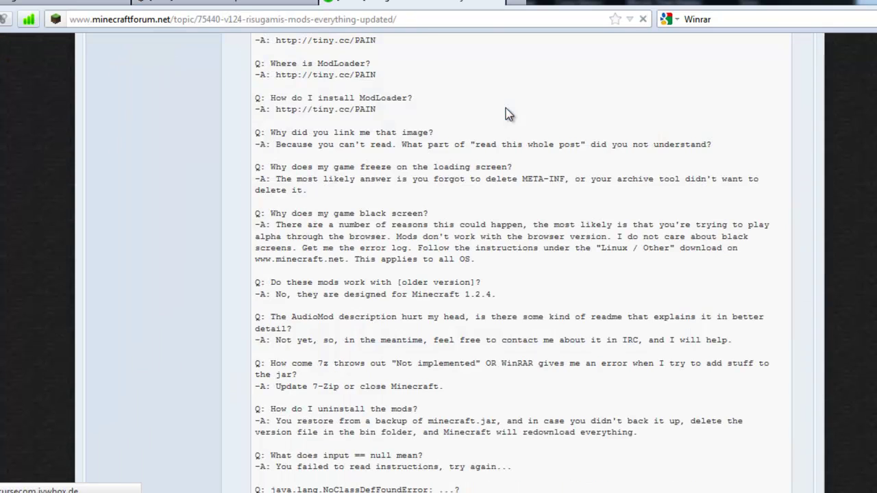
# Step: Look through Risugami's mods topic for the ModLoader and AudioMod 1.2.4 downloads, and close that page
pyautogui.scroll(-15, 507, 115)
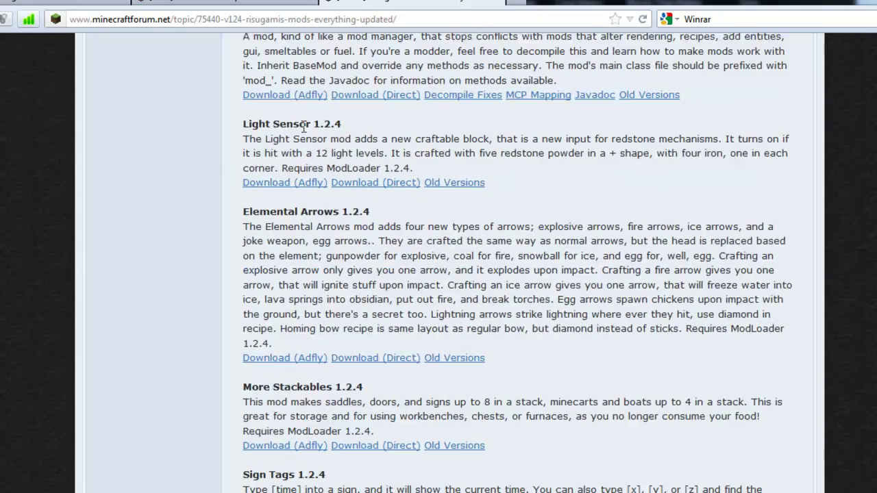
pyautogui.scroll(6, 288, 214)
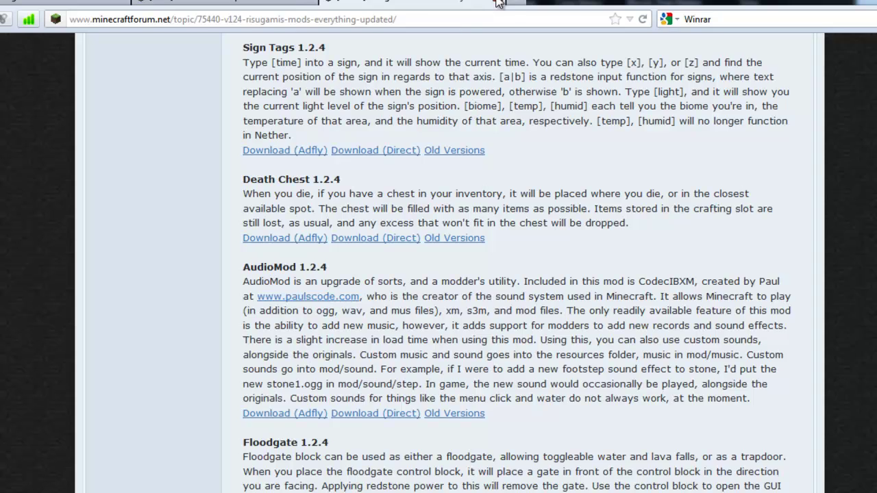
pyautogui.click(498, 3)
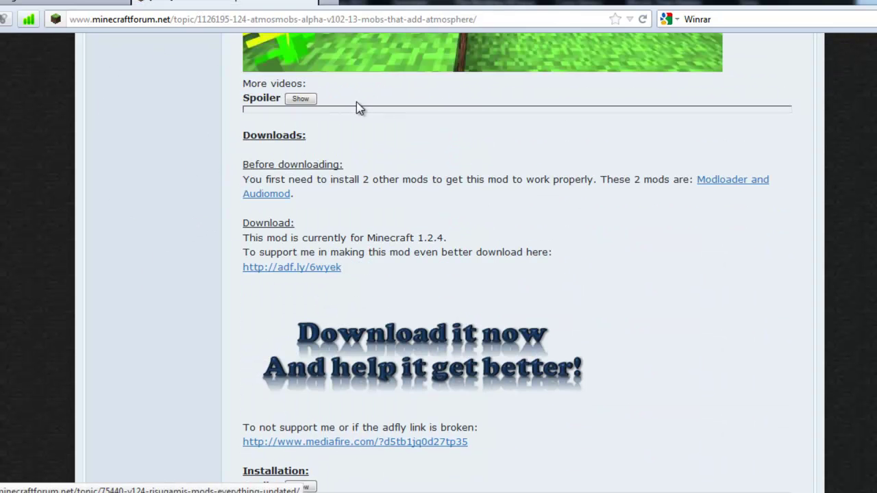
# Step: Review the AtmosMobs download links and check the AtmosMobs, AudioMod and ModLoader archives in the Explorer folder that holds them
pyautogui.scroll(-3, 356, 233)
pyautogui.scroll(2, 304, 287)
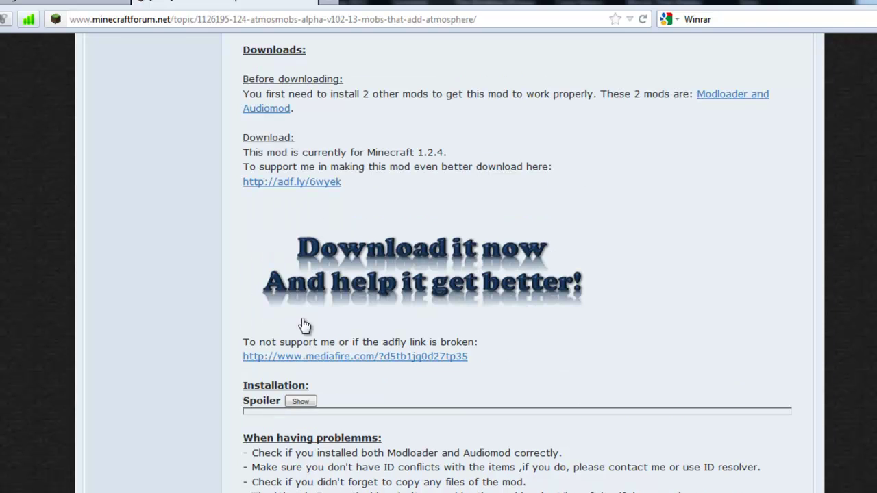
pyautogui.moveTo(101, 430)
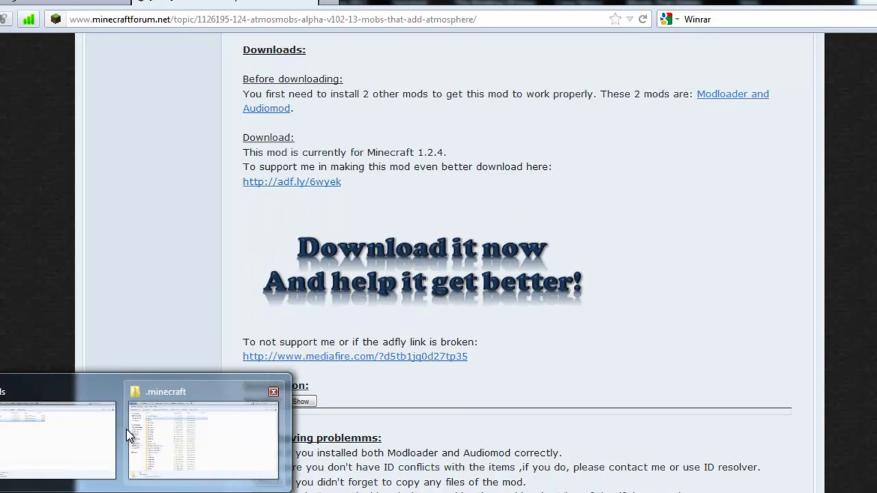
pyautogui.click(65, 430)
pyautogui.moveTo(189, 256); pyautogui.dragTo(117, 38)
pyautogui.moveTo(172, 197); pyautogui.dragTo(120, 65)
pyautogui.click(438, 111)
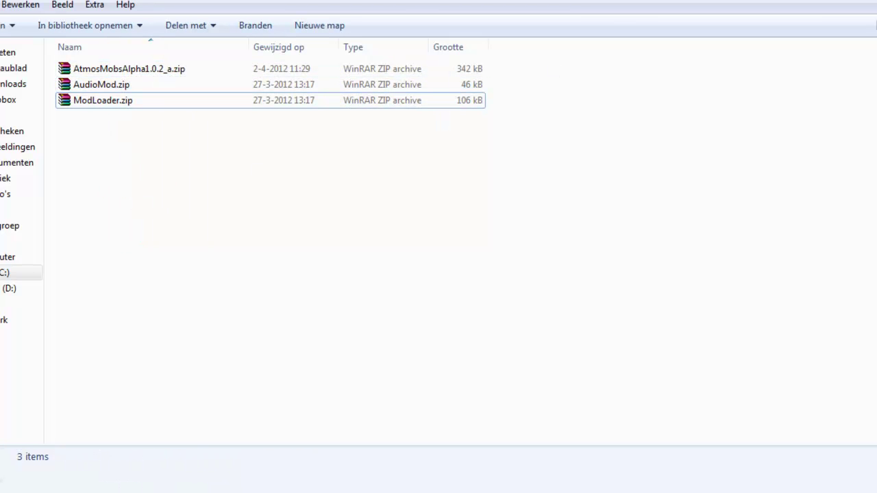
pyautogui.moveTo(398, 177); pyautogui.dragTo(373, 62)
pyautogui.click(548, 75)
# Step: Switch back to the browser, look through the Google results for Winrar, and return to the mod topic
pyautogui.hotkey('alt', 'Tab')
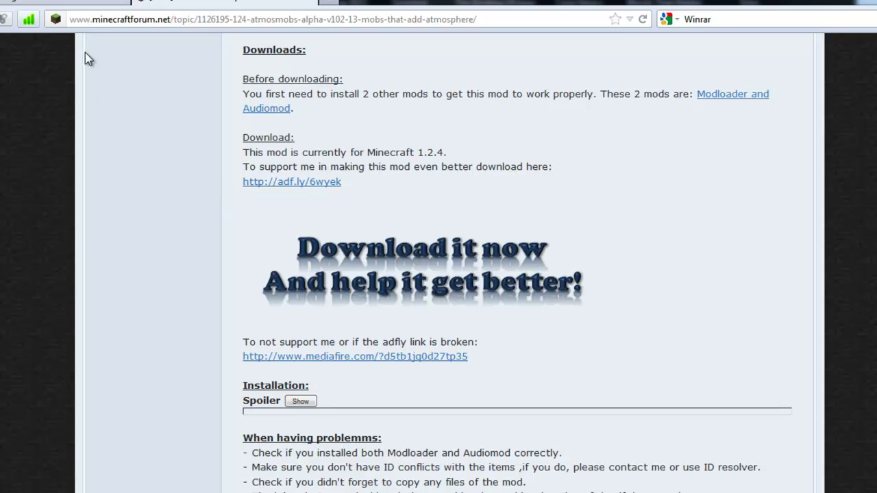
pyautogui.hotkey('ctrl', 'Tab')
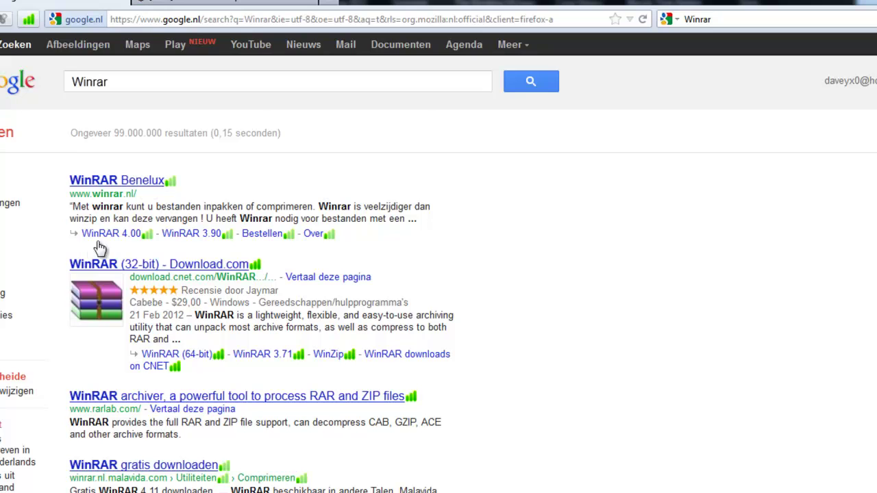
pyautogui.scroll(-10, 626, 280)
pyautogui.scroll(10, 562, 52)
pyautogui.click(226, 4)
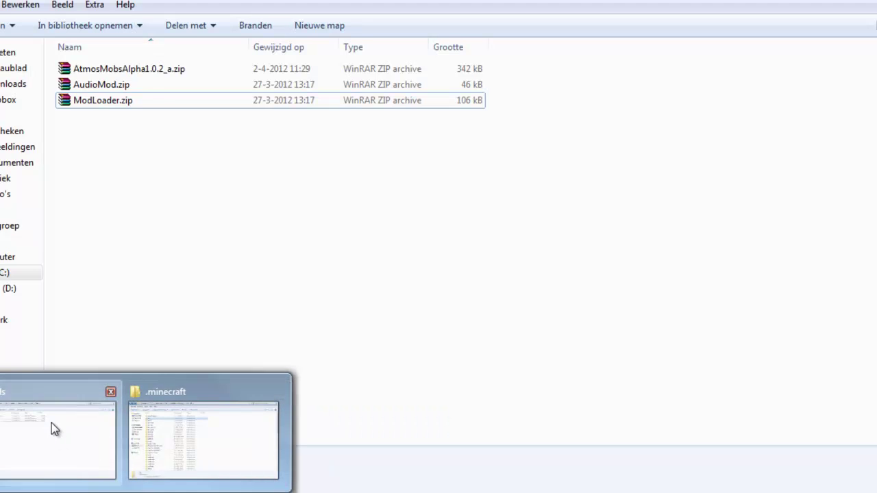
# Step: Show the folder with the mod archives and open the %appdata% folder through a Windows search
pyautogui.click(52, 424)
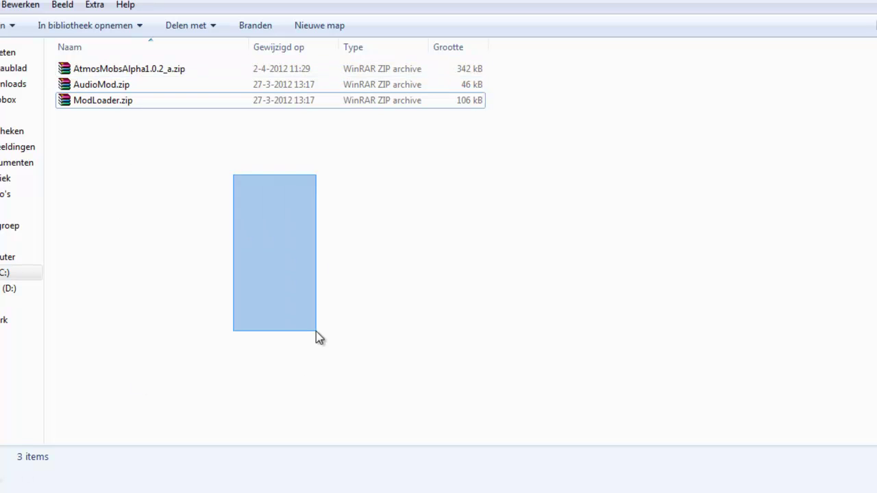
pyautogui.click(41, 459)
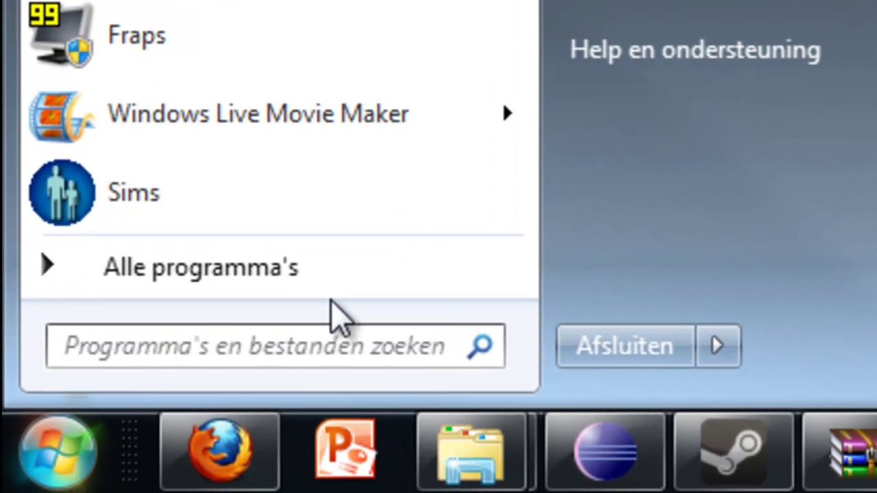
pyautogui.write('%appdata')
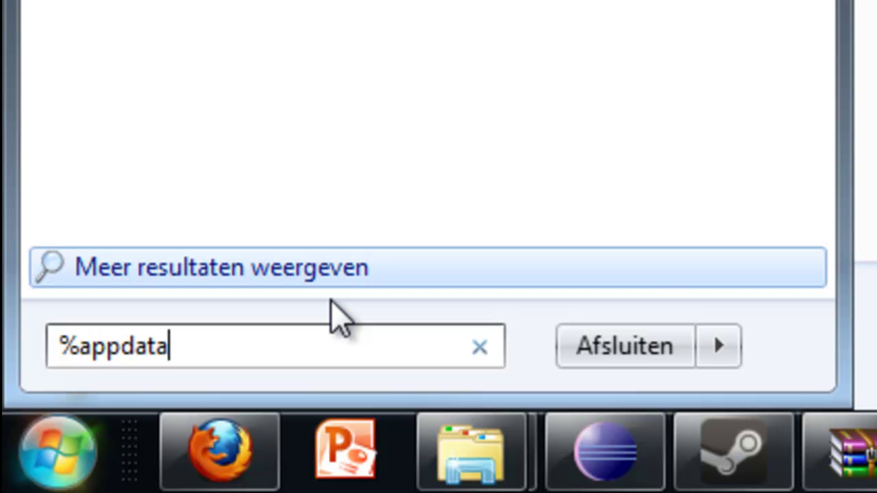
pyautogui.write('%')
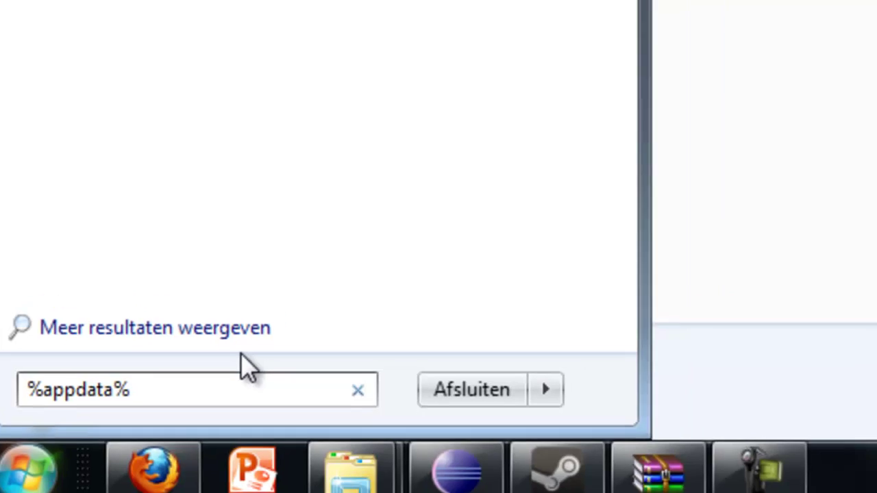
pyautogui.press('Return')
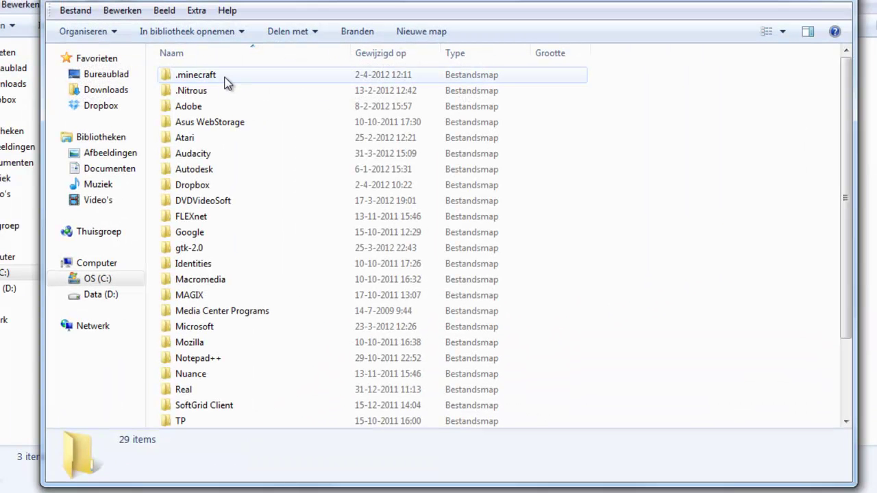
# Step: Open the .minecraft folder and its bin subfolder
pyautogui.doubleClick(212, 77)
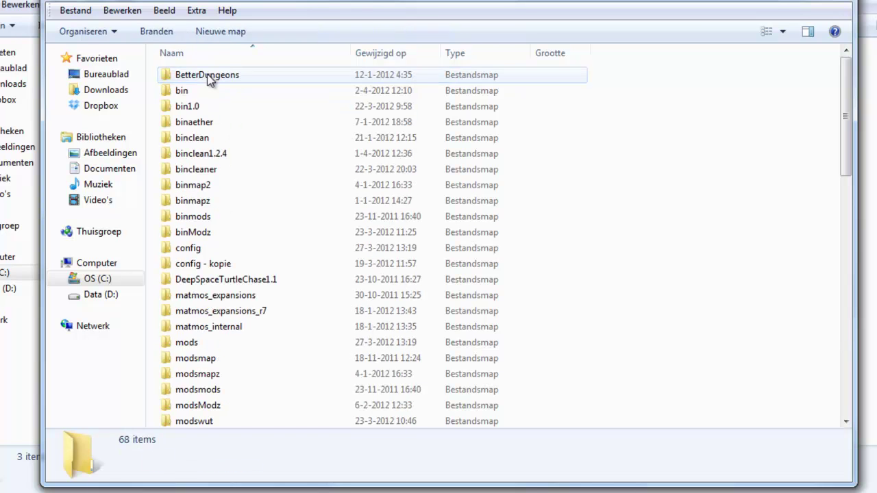
pyautogui.click(184, 91)
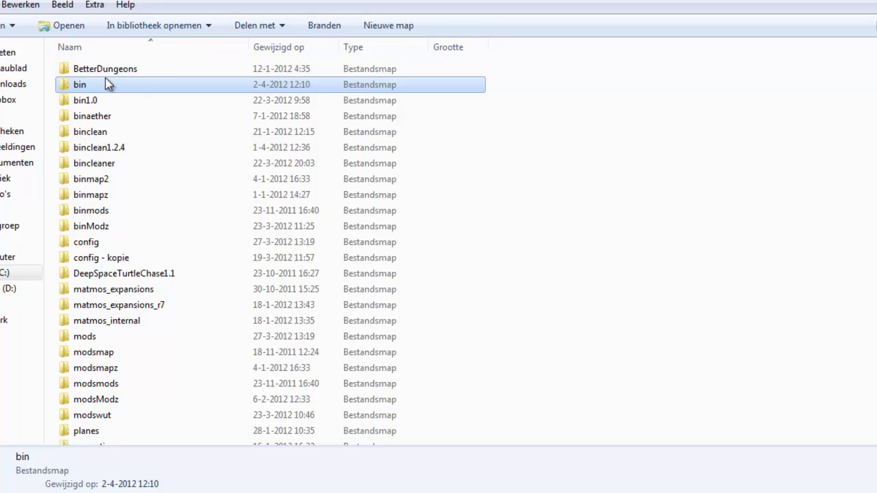
pyautogui.moveTo(101, 84)
pyautogui.doubleClick(107, 89)
# Step: Open minecraft.jar from the bin folder in WinRAR
pyautogui.click(130, 147)
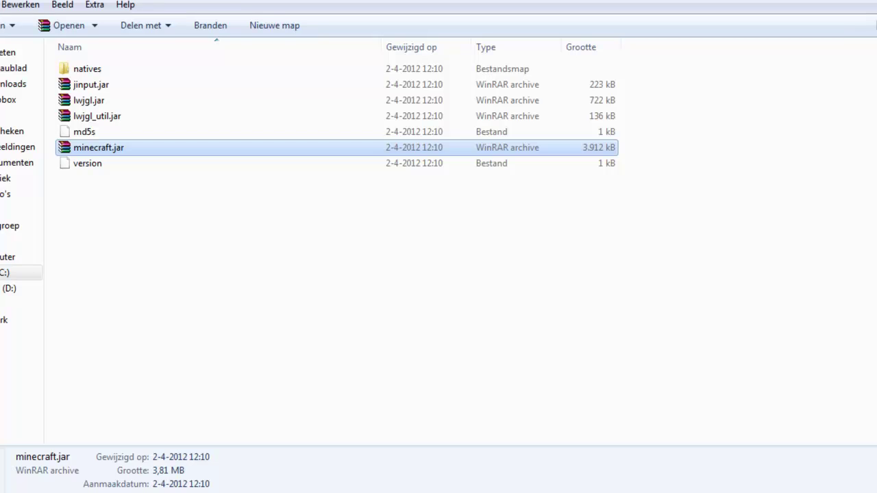
pyautogui.press('Return')
pyautogui.click(169, 234)
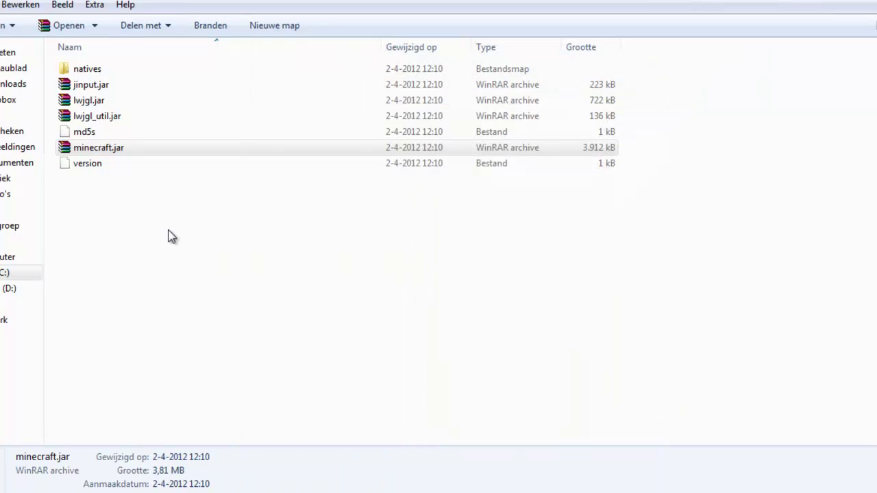
pyautogui.click(131, 150)
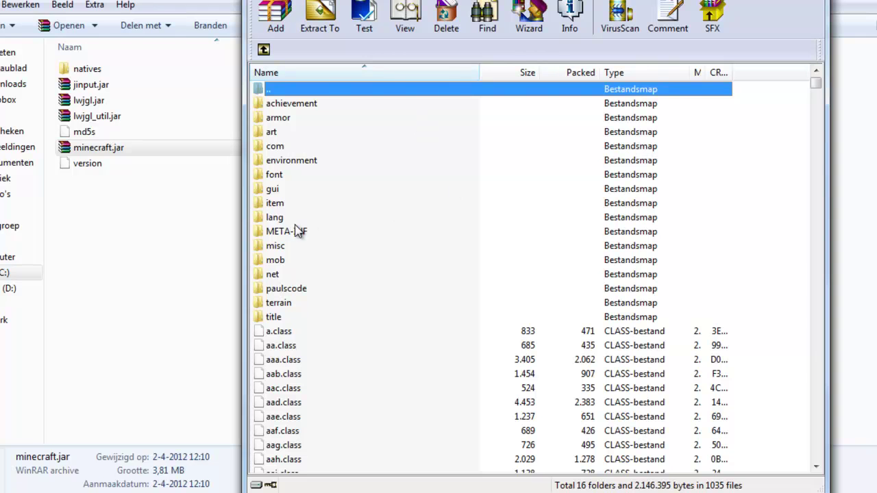
# Step: Check which programs minecraft.jar can be opened with, without choosing one, and view its already open WinRAR window
pyautogui.rightClick(101, 148)
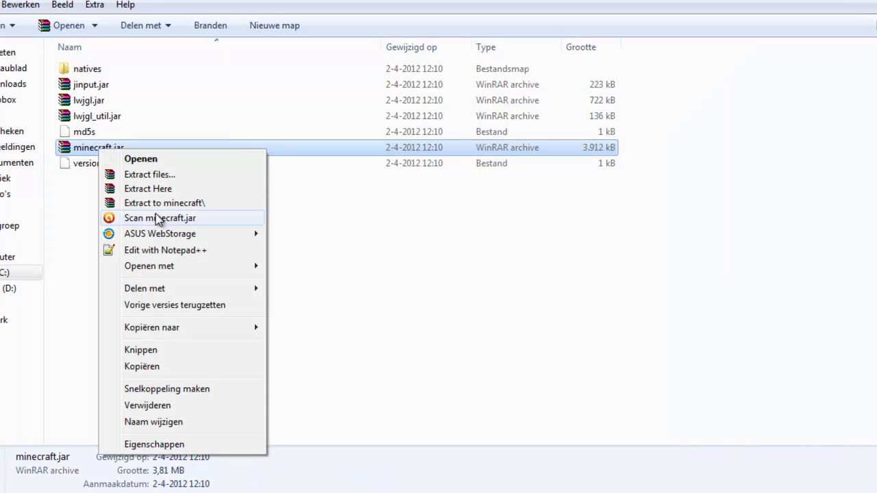
pyautogui.moveTo(244, 269)
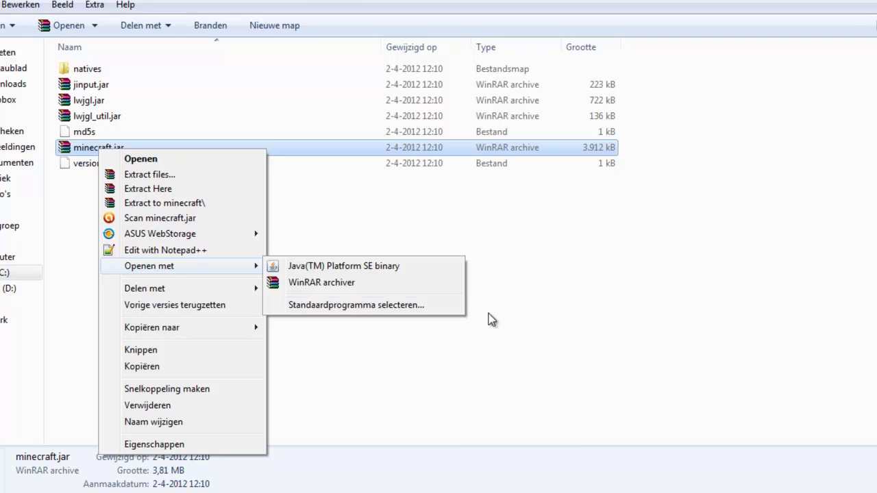
pyautogui.click(663, 289)
pyautogui.click(374, 491)
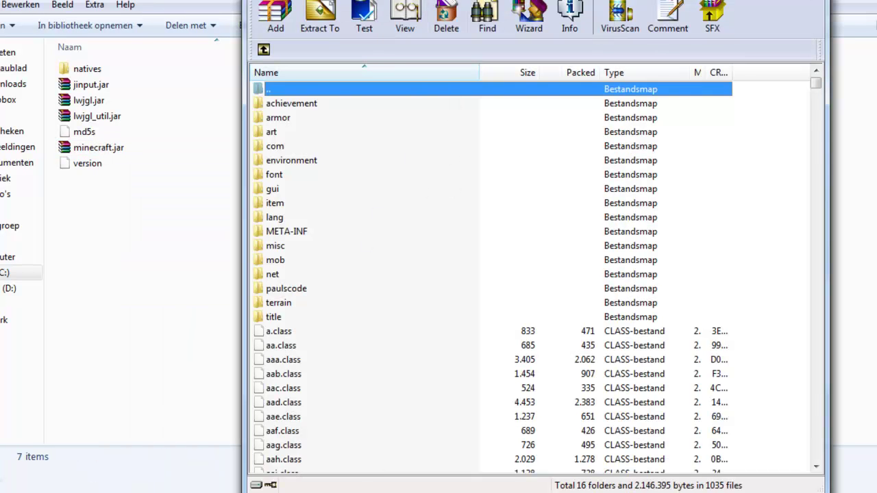
pyautogui.click(374, 492)
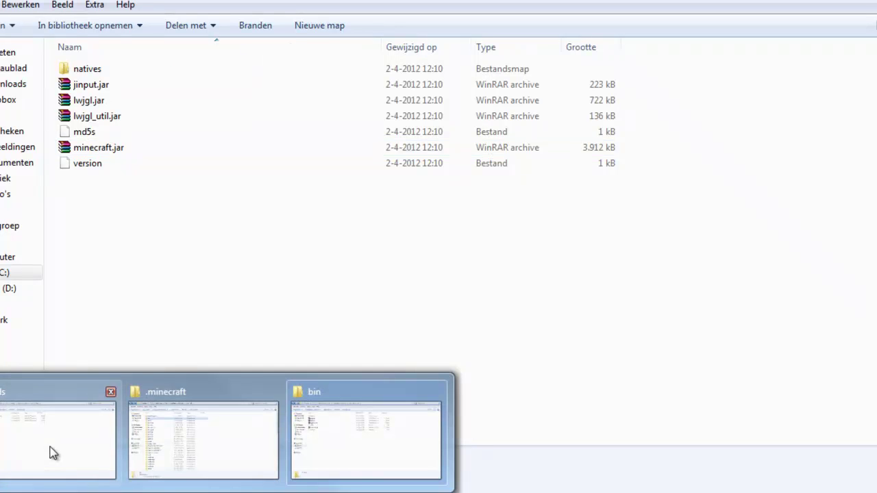
# Step: Return to the folder with the mod archives, open ModLoader.zip in WinRAR and move its window aside
pyautogui.click(53, 453)
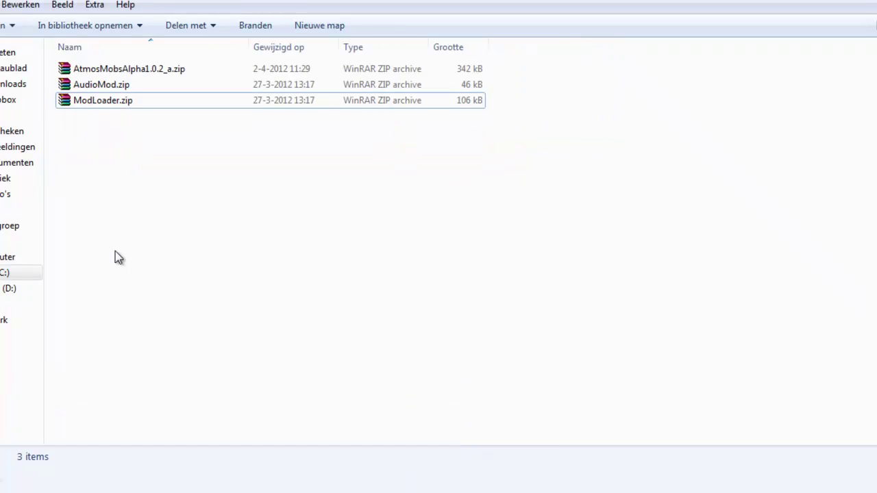
pyautogui.click(130, 103)
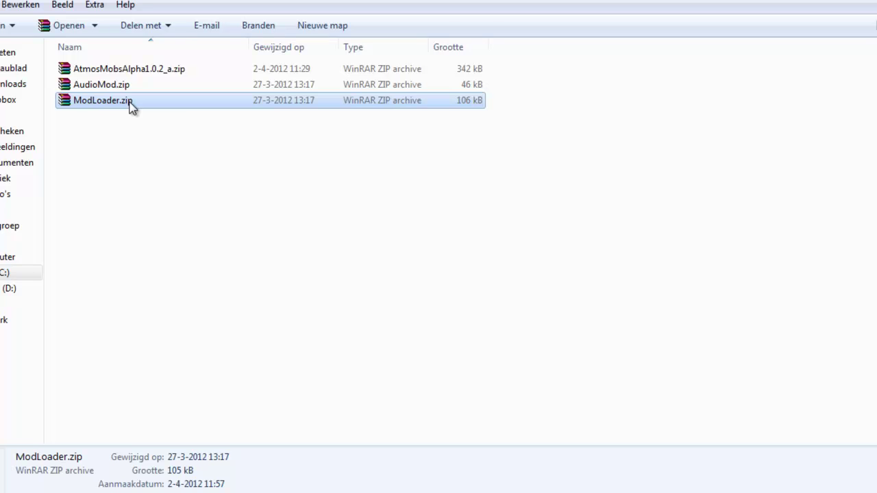
pyautogui.rightClick(131, 101)
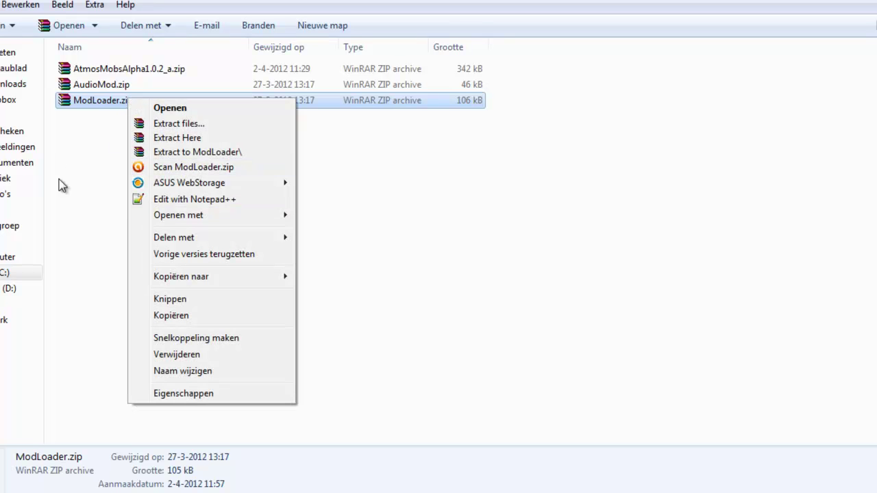
pyautogui.click(86, 170)
pyautogui.click(99, 111)
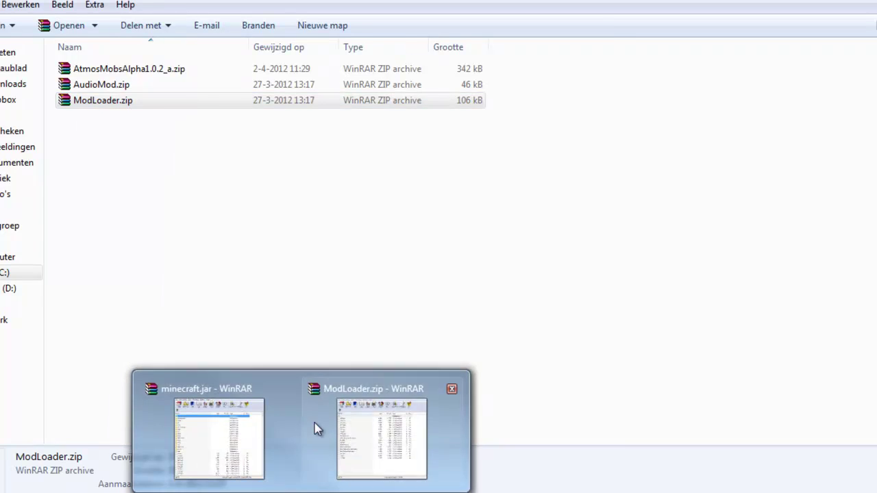
pyautogui.click(329, 421)
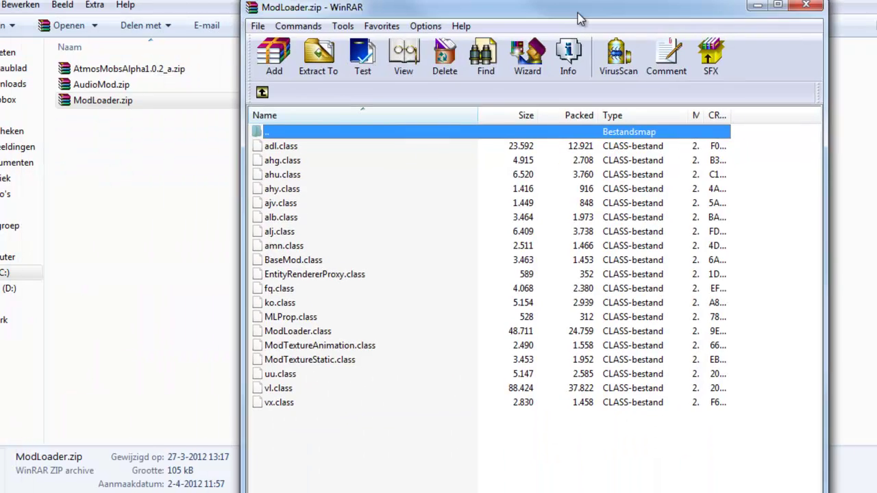
pyautogui.moveTo(579, 19); pyautogui.dragTo(651, 0)
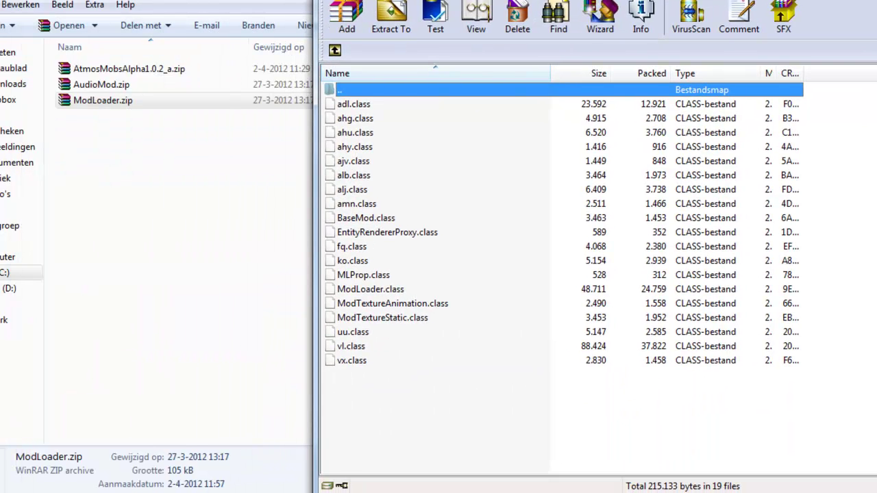
# Step: Select all class files inside ModLoader.zip
pyautogui.moveTo(386, 435); pyautogui.dragTo(368, 111)
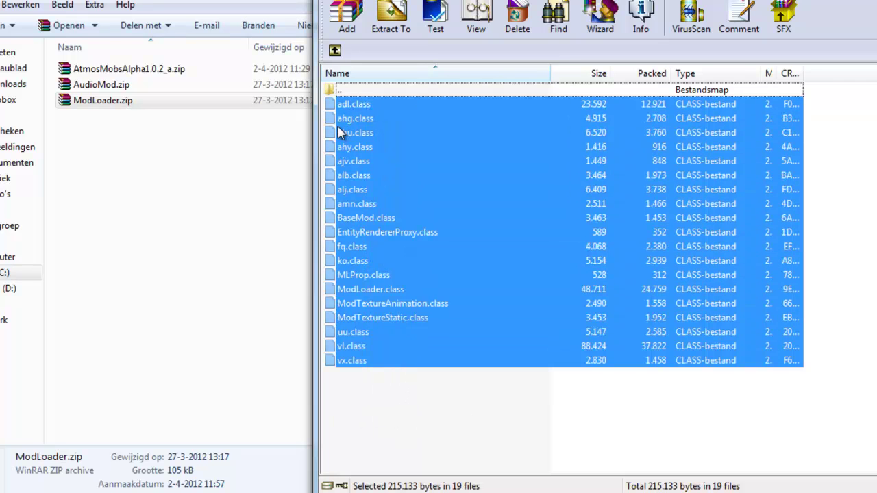
pyautogui.rightClick(381, 189)
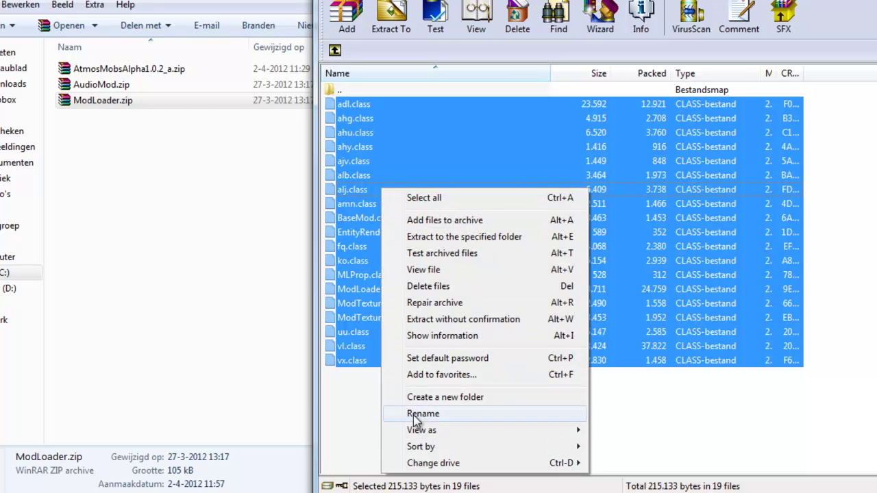
pyautogui.click(404, 397)
pyautogui.moveTo(483, 408); pyautogui.dragTo(360, 109)
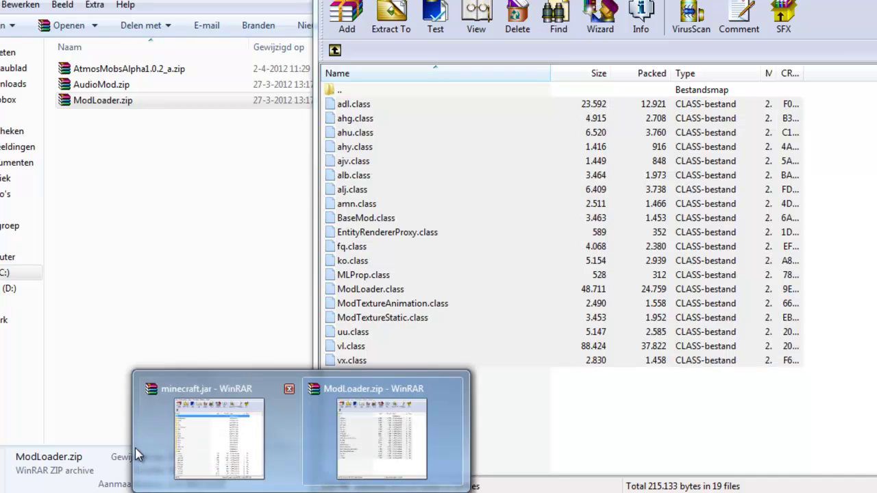
# Step: Add the selected ModLoader class files to minecraft.jar in Add and replace files mode, repeating the addition once
pyautogui.click(242, 445)
pyautogui.click(794, 226)
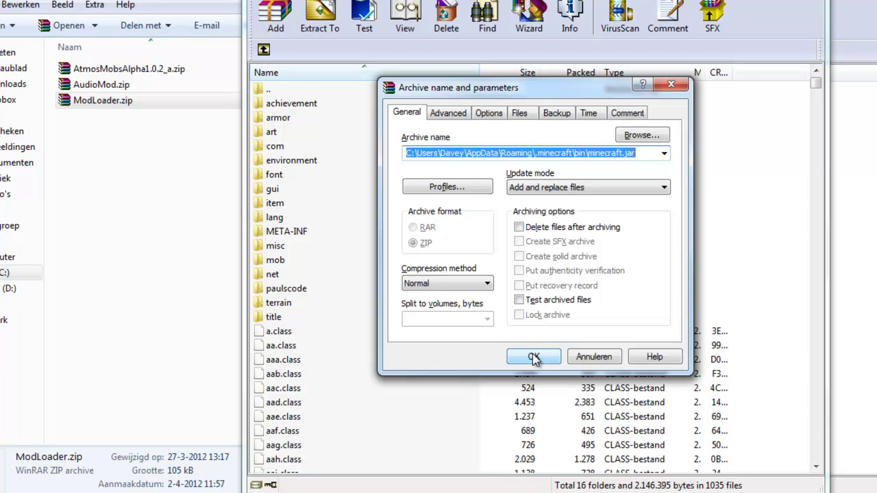
pyautogui.click(534, 358)
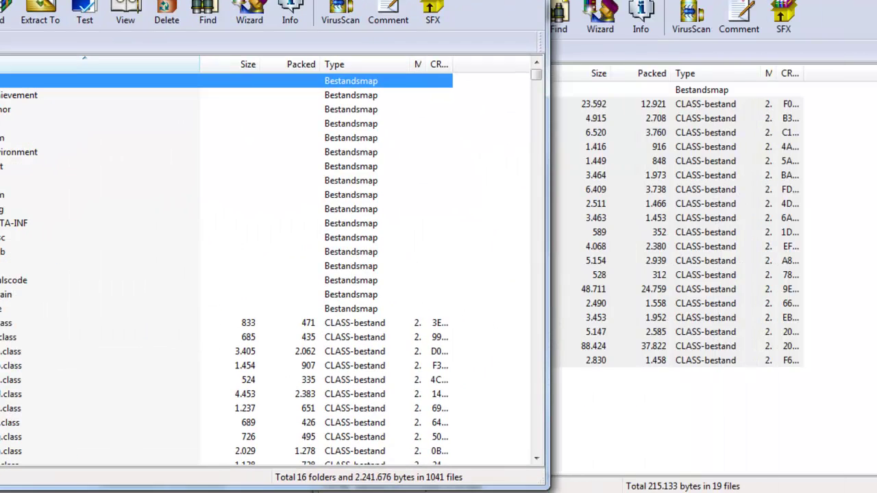
pyautogui.hotkey('ctrl', 'a')
pyautogui.moveTo(607, 400); pyautogui.dragTo(387, 103)
pyautogui.moveTo(387, 103); pyautogui.dragTo(244, 108)
pyautogui.moveTo(174, 120); pyautogui.dragTo(174, 122)
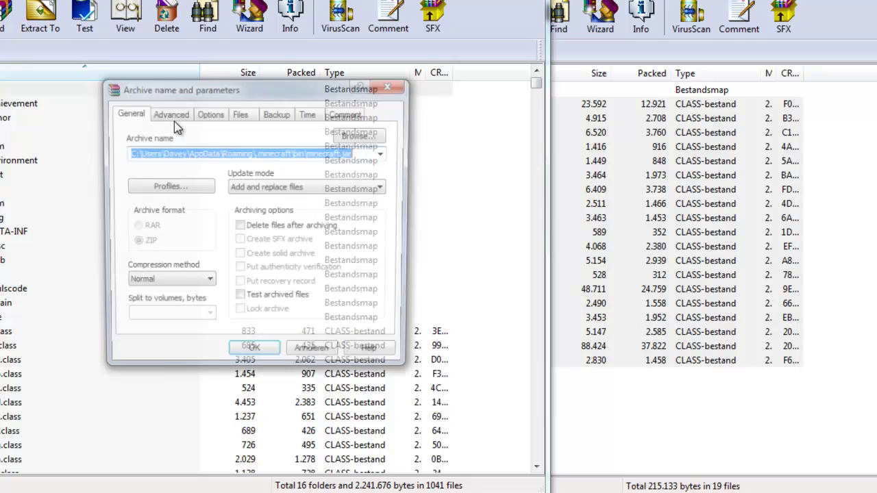
pyautogui.click(250, 349)
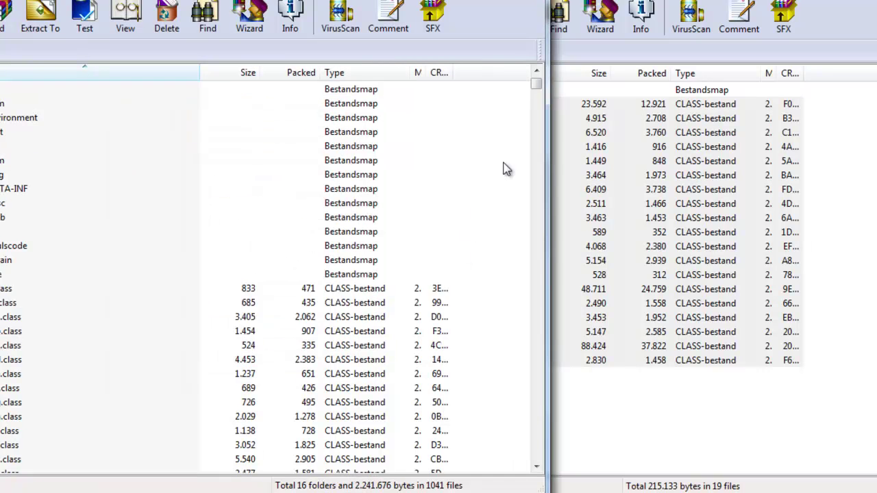
# Step: Delete the META-INF folder from minecraft.jar and confirm the deletion
pyautogui.click(27, 233)
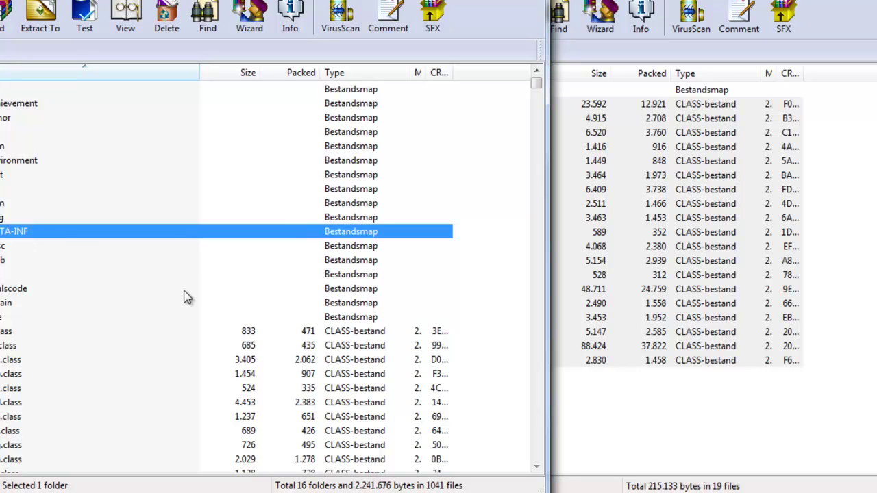
pyautogui.press('Delete')
pyautogui.press('Return')
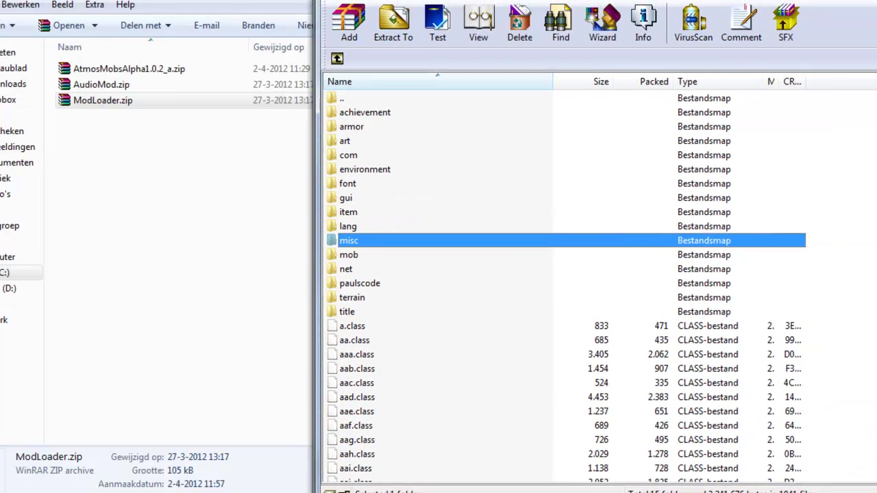
# Step: Close ModLoader.zip, open AudioMod.zip from the mod archives folder and move its window aside
pyautogui.moveTo(596, 0); pyautogui.dragTo(407, 0)
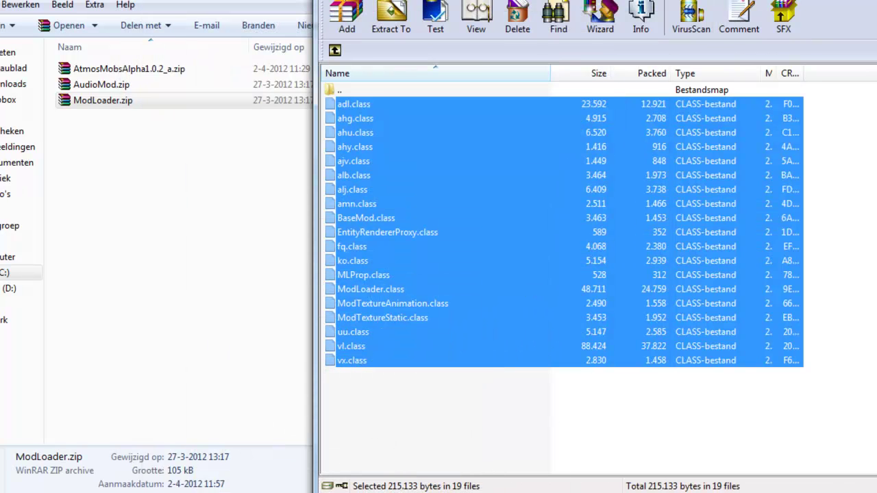
pyautogui.hotkey('alt', 'F4')
pyautogui.click(195, 181)
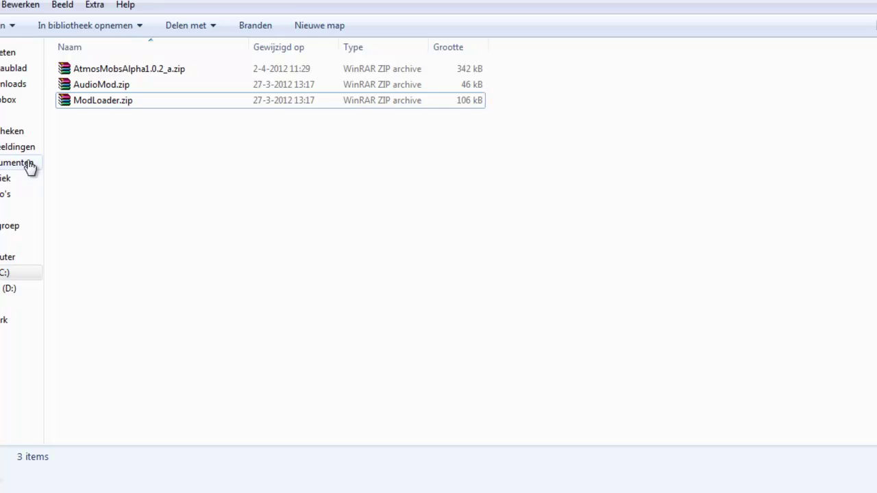
pyautogui.doubleClick(110, 86)
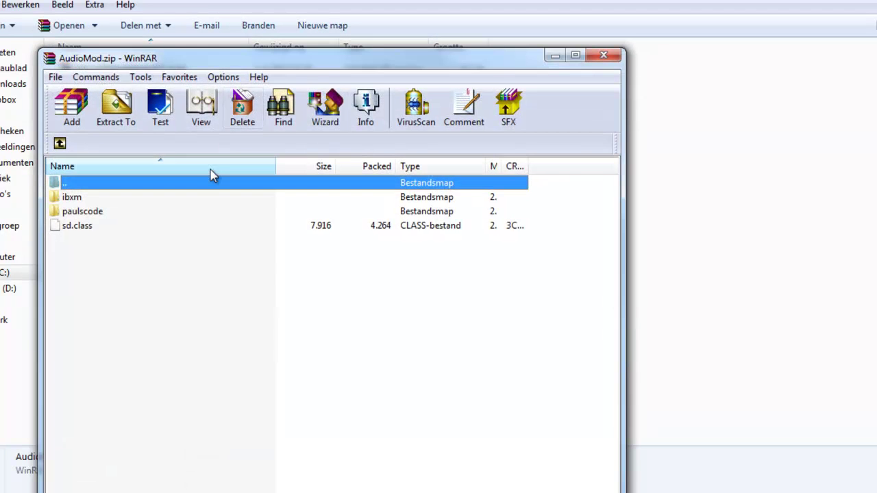
pyautogui.moveTo(458, 55); pyautogui.dragTo(622, 35)
# Step: Add the ibxm and paulscode folders and sd.class from AudioMod.zip to minecraft.jar
pyautogui.moveTo(363, 323); pyautogui.dragTo(291, 171)
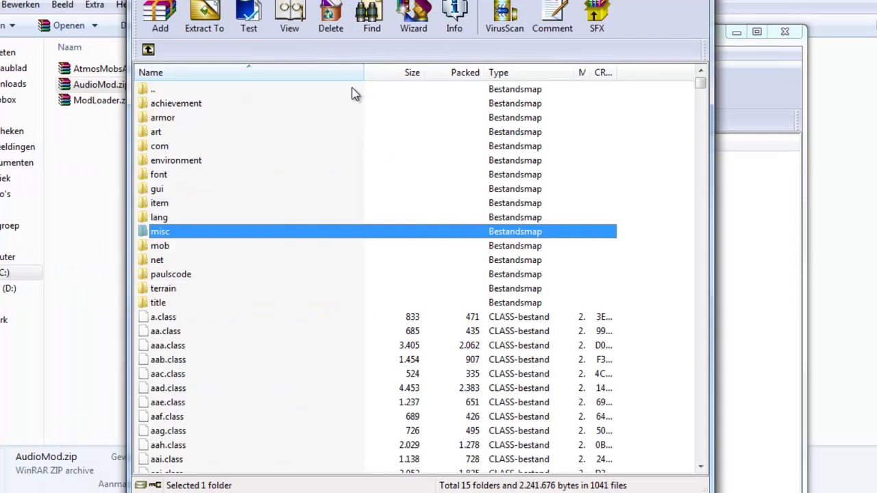
pyautogui.moveTo(416, 1); pyautogui.dragTo(295, 4)
pyautogui.moveTo(648, 43); pyautogui.dragTo(795, 0)
pyautogui.click(589, 195)
pyautogui.moveTo(577, 226); pyautogui.dragTo(129, 156)
pyautogui.click(301, 367)
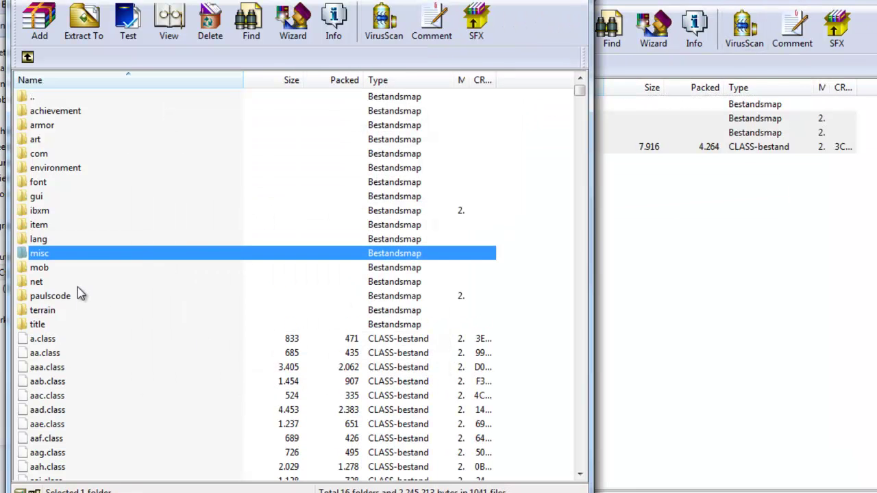
# Step: Select the ibxm folder in minecraft.jar, close AudioMod.zip and minimise the minecraft.jar window
pyautogui.click(738, 300)
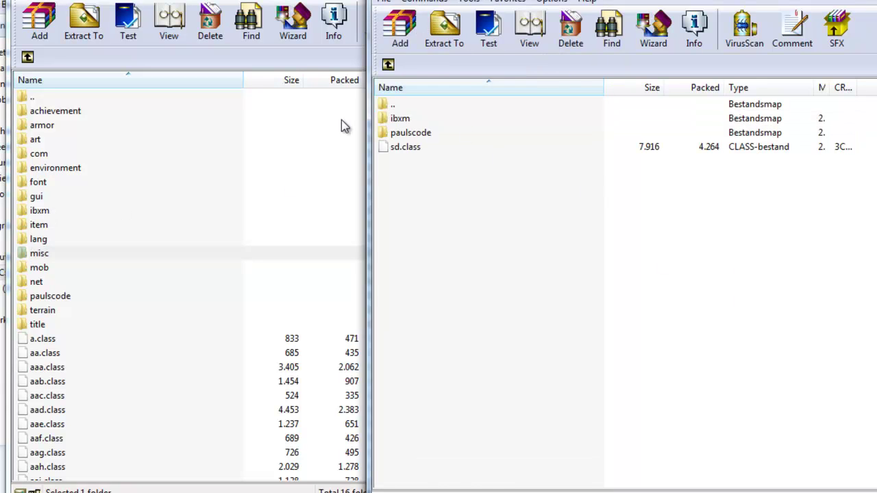
pyautogui.click(92, 211)
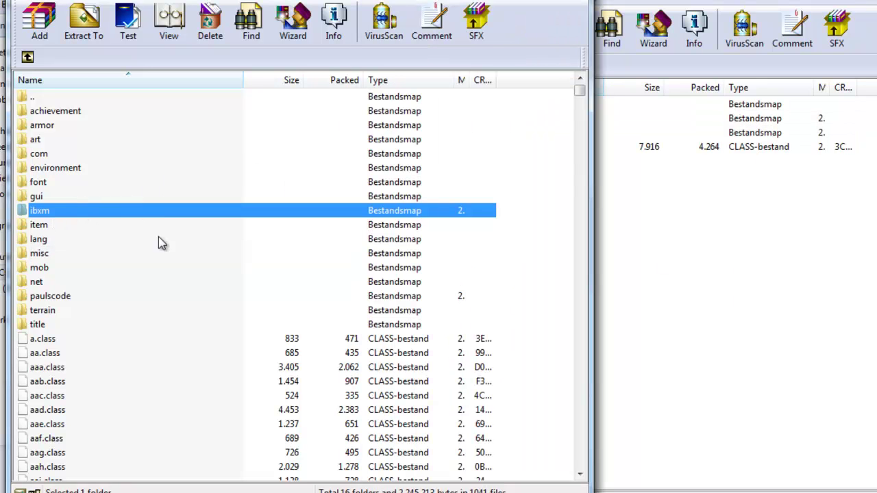
pyautogui.click(866, 1)
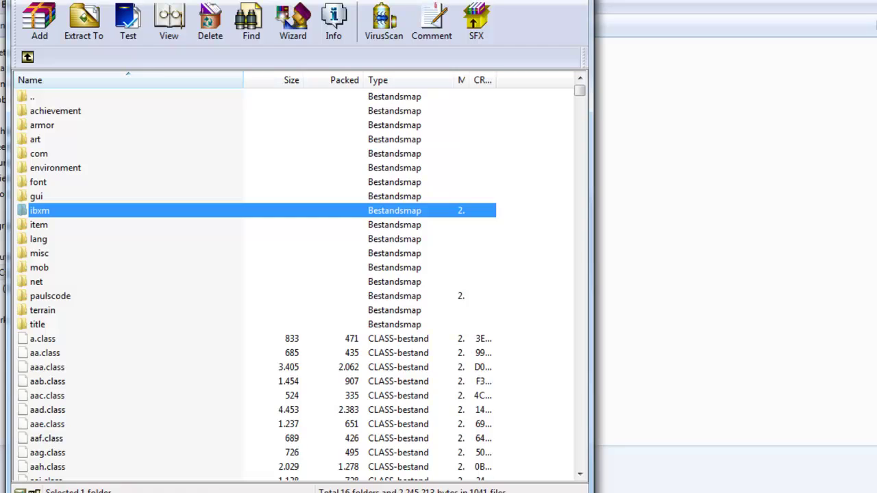
pyautogui.click(528, 1)
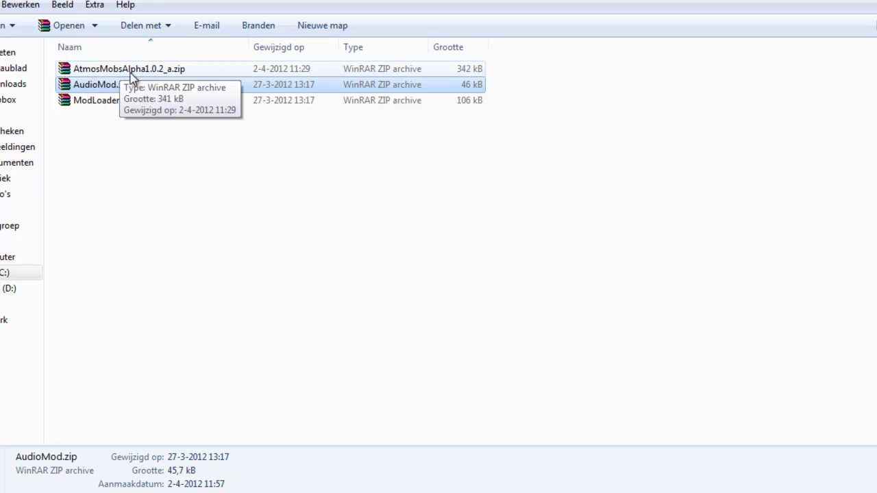
# Step: Open AtmosMobsAlpha1.0.2_a.zip, move its window aside and select the put_in_minecraft.jar folder
pyautogui.doubleClick(130, 69)
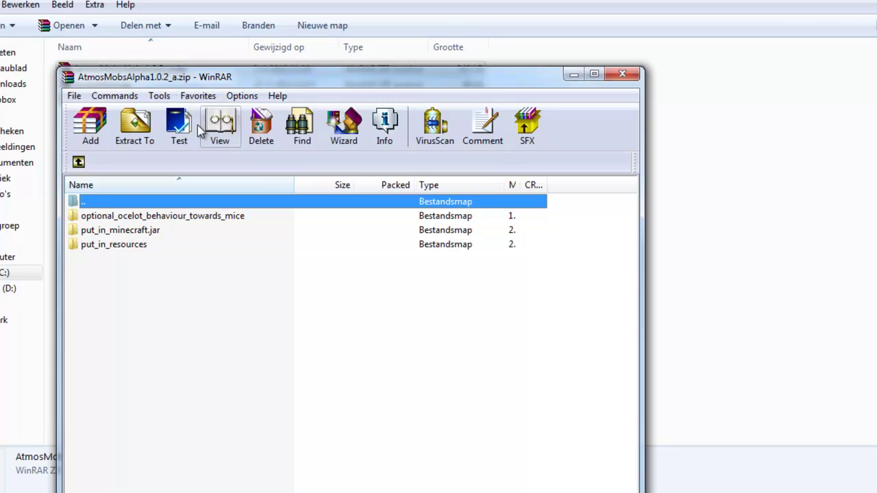
pyautogui.moveTo(215, 78); pyautogui.dragTo(383, 0)
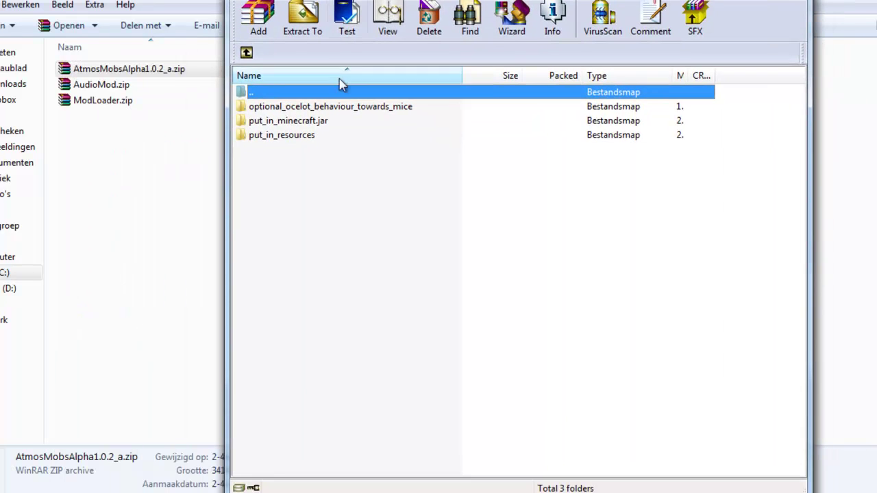
pyautogui.click(332, 126)
pyautogui.click(302, 137)
pyautogui.click(320, 127)
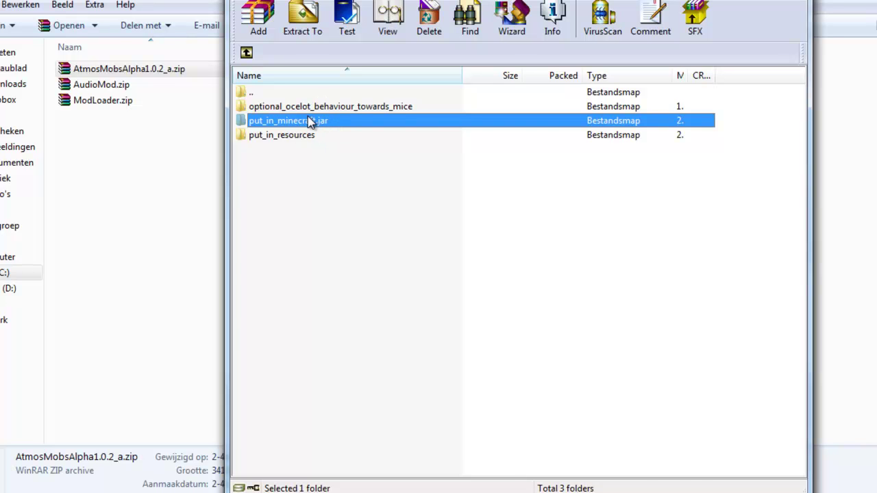
# Step: Open the put_in_minecraft.jar folder in the archive and select all its folders and class files
pyautogui.doubleClick(307, 121)
pyautogui.scroll(-7, 322, 157)
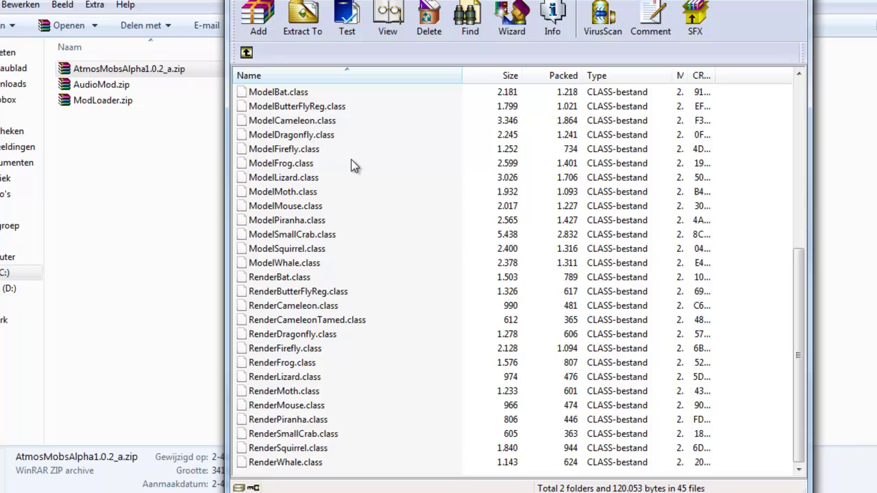
pyautogui.scroll(7, 758, 274)
pyautogui.scroll(-6, 757, 221)
pyautogui.scroll(6, 754, 189)
pyautogui.moveTo(737, 113); pyautogui.dragTo(507, 480)
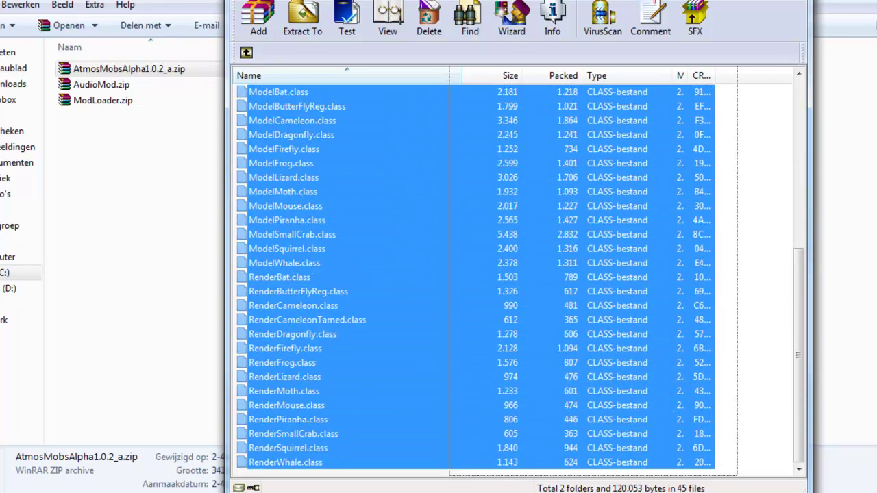
# Step: Bring the minecraft.jar archive window forward and add all selected AtmosMobs files to it
pyautogui.moveTo(385, 1); pyautogui.dragTo(524, 0)
pyautogui.click(301, 492)
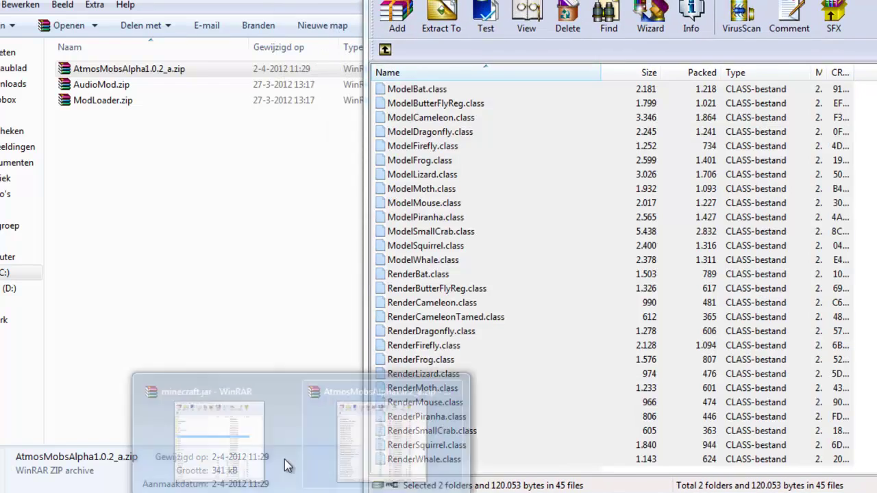
pyautogui.click(268, 442)
pyautogui.moveTo(248, 1); pyautogui.dragTo(161, 0)
pyautogui.click(548, 1)
pyautogui.scroll(7, 797, 263)
pyautogui.scroll(-4, 805, 296)
pyautogui.scroll(-2, 807, 302)
pyautogui.moveTo(448, 236); pyautogui.dragTo(206, 222)
pyautogui.click(208, 356)
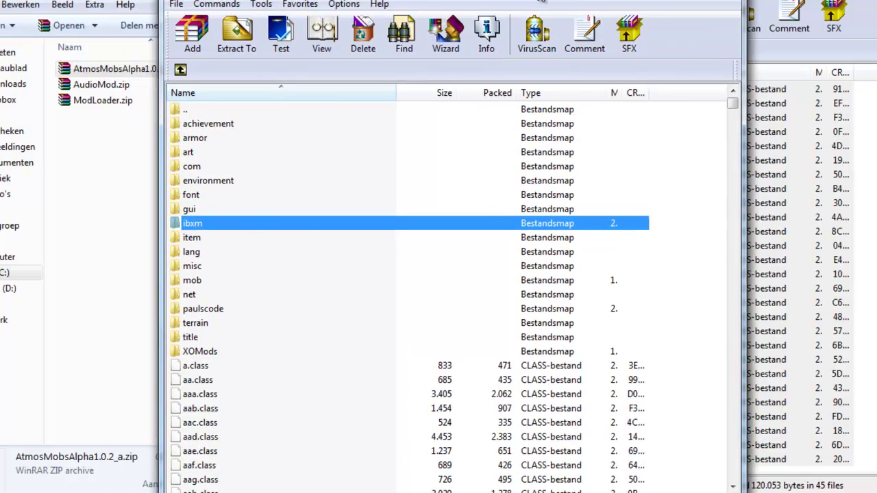
# Step: Close the AtmosMobs archive and minimise minecraft.jar to return to the mod archives folder
pyautogui.moveTo(541, 1)
pyautogui.mouseDown()
pyautogui.moveTo(371, 0)
pyautogui.moveTo(527, 0)
pyautogui.mouseUp()
pyautogui.hotkey('alt', 'F4')
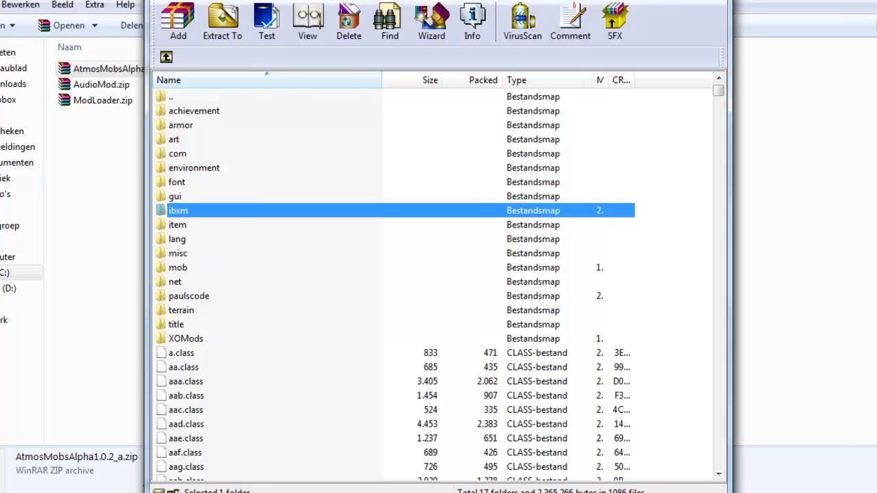
pyautogui.moveTo(287, 2); pyautogui.dragTo(522, 4)
pyautogui.click(199, 285)
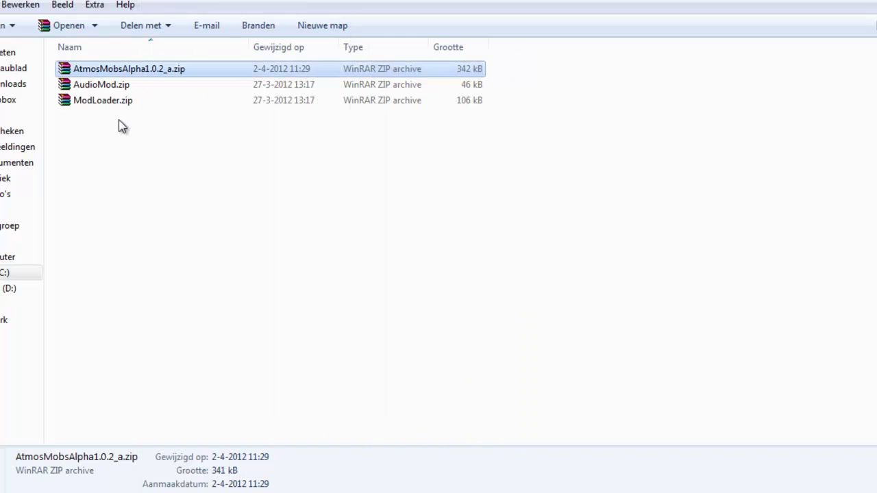
# Step: Reopen AtmosMobsAlpha1.0.2_a.zip, open its optional_ocelot_behaviour_towards_mice folder and select uo.class
pyautogui.doubleClick(118, 71)
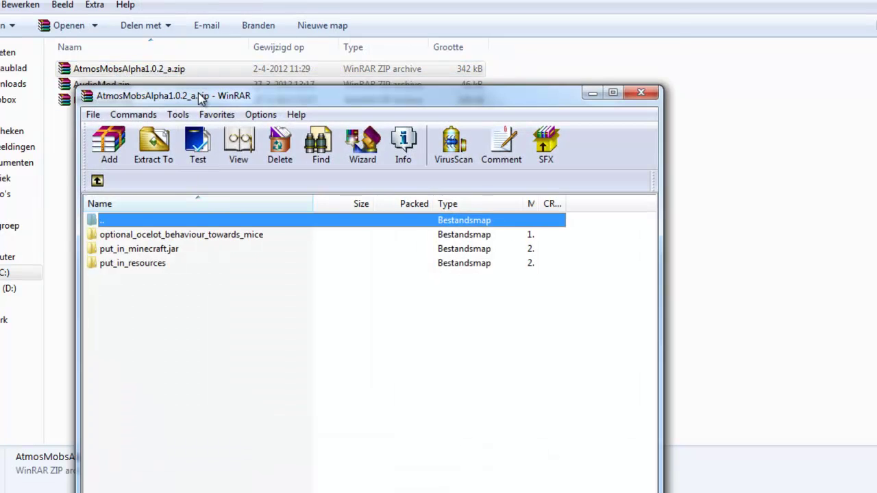
pyautogui.moveTo(201, 92); pyautogui.dragTo(201, 0)
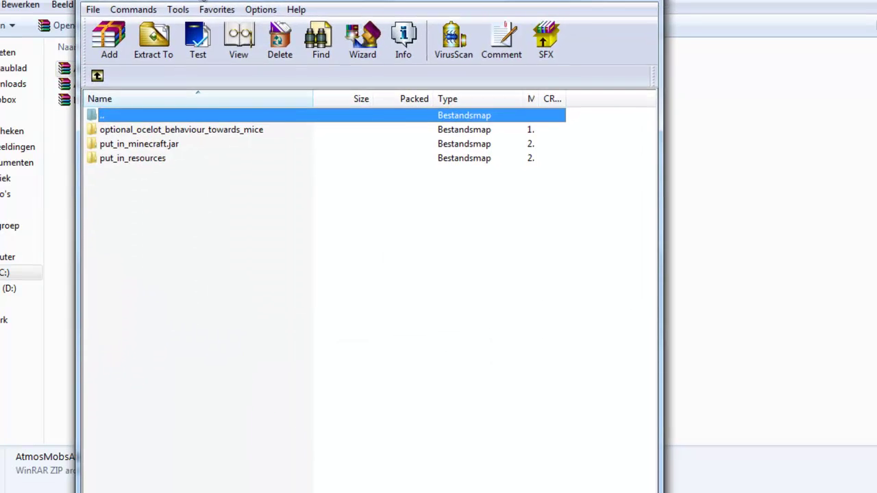
pyautogui.doubleClick(201, 134)
pyautogui.click(118, 131)
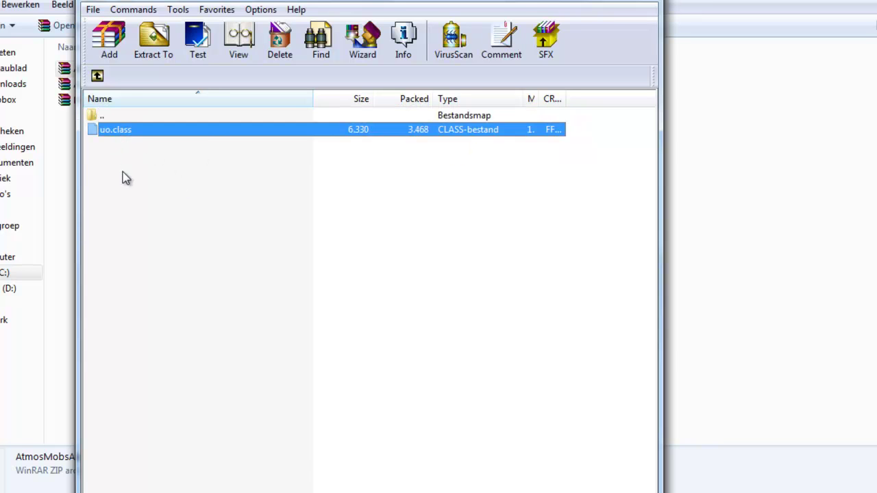
pyautogui.moveTo(172, 246); pyautogui.dragTo(107, 137)
pyautogui.moveTo(184, 201); pyautogui.dragTo(116, 131)
pyautogui.moveTo(182, 241); pyautogui.dragTo(118, 134)
pyautogui.moveTo(149, 239); pyautogui.dragTo(117, 134)
pyautogui.moveTo(139, 198); pyautogui.dragTo(112, 131)
# Step: Place the minecraft.jar archive beside the AtmosMobs archive, add uo.class to it and minimise minecraft.jar
pyautogui.click(231, 488)
pyautogui.click(401, 439)
pyautogui.moveTo(206, 1); pyautogui.dragTo(127, 0)
pyautogui.click(805, 213)
pyautogui.click(872, 227)
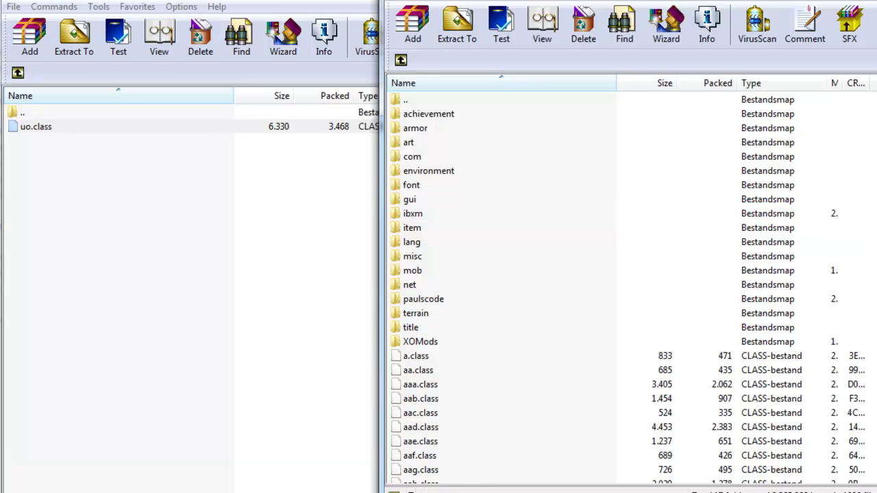
pyautogui.hotkey('ctrl', 'v')
pyautogui.click(668, 365)
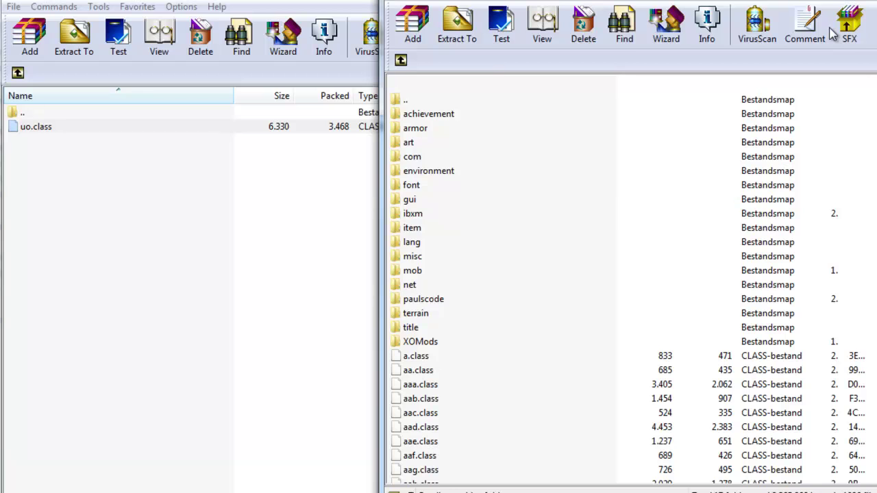
pyautogui.press('super+Down')
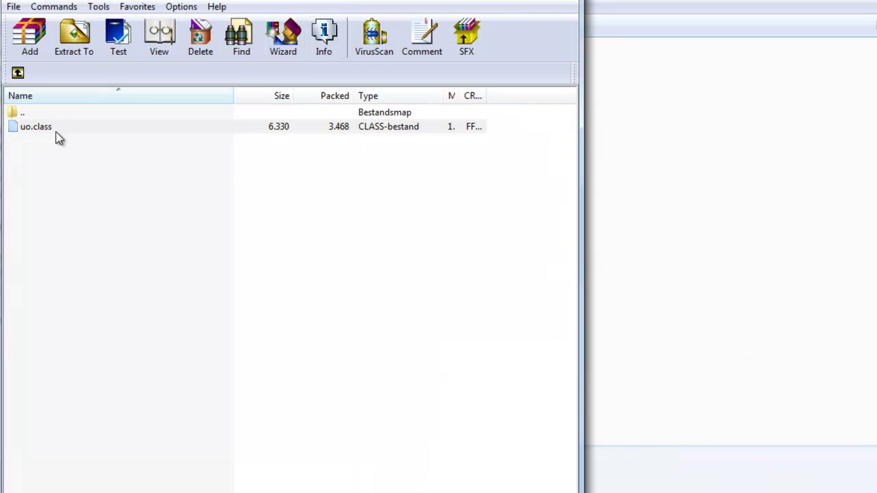
# Step: Close and reopen AtmosMobsAlpha1.0.2_a.zip, open its put_in_resources folder and select the mod folder
pyautogui.click(72, 242)
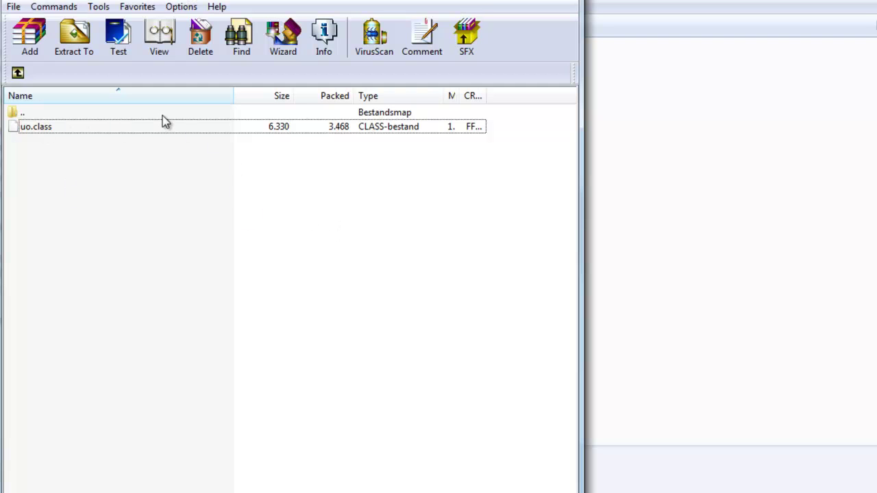
pyautogui.hotkey('alt', 'F4')
pyautogui.click(179, 153)
pyautogui.doubleClick(173, 68)
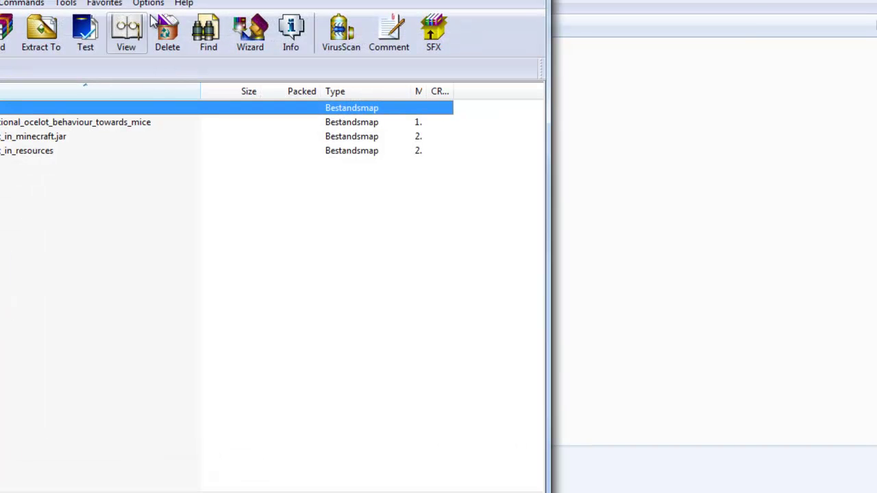
pyautogui.click(250, 135)
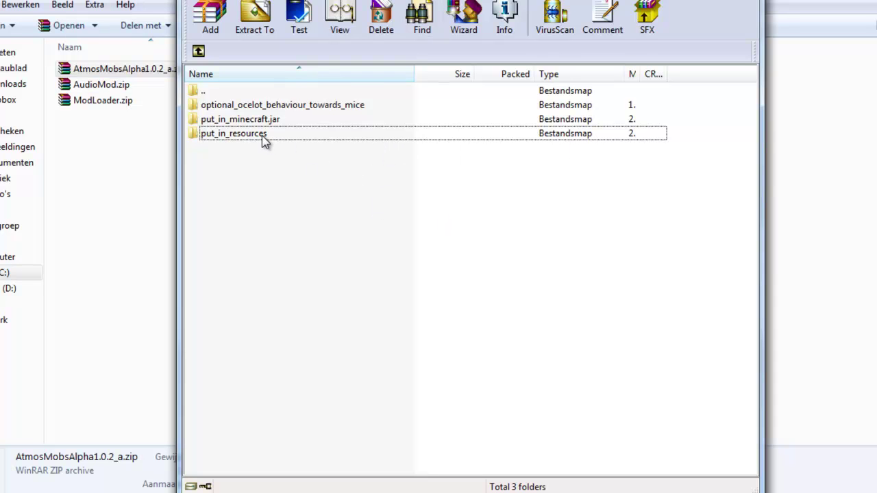
pyautogui.doubleClick(281, 136)
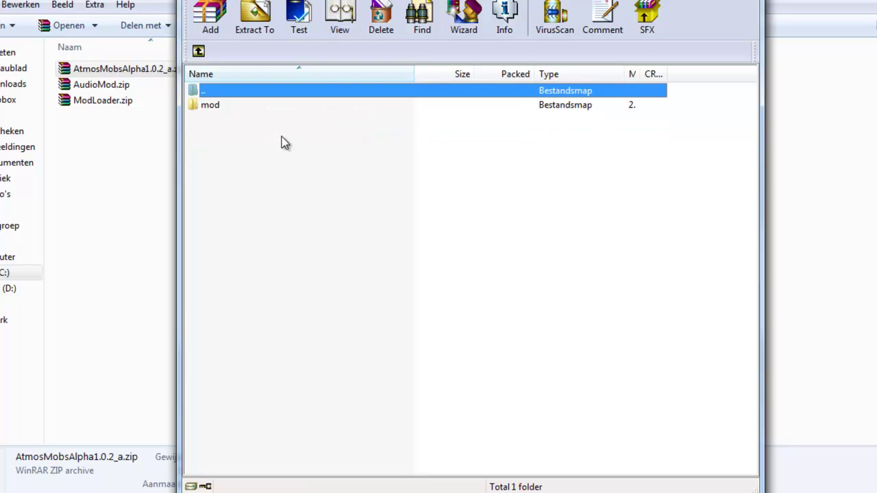
pyautogui.click(227, 108)
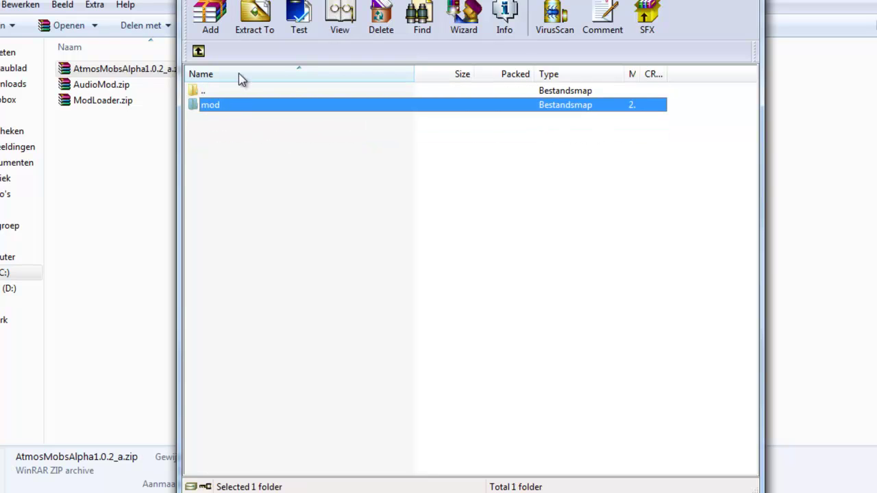
# Step: Extract the mod folder to the proposed AtmosMobsAlpha1.0.2_a destination and close the archive
pyautogui.click(262, 23)
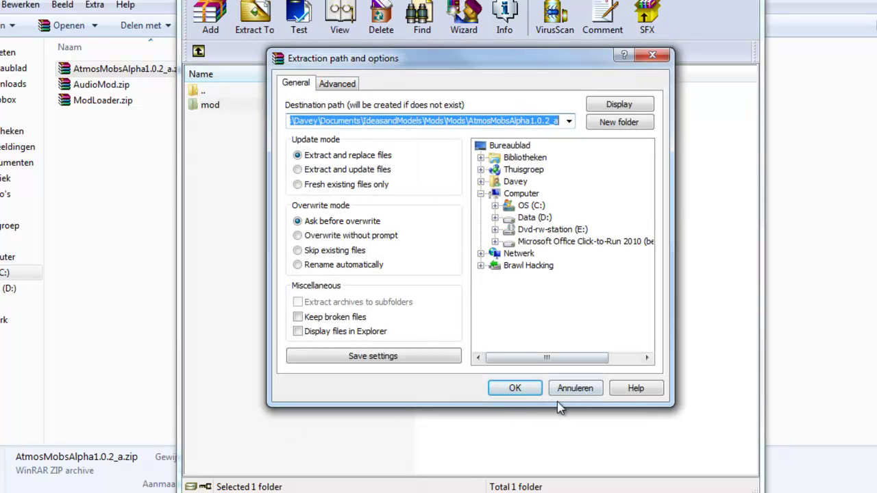
pyautogui.click(518, 389)
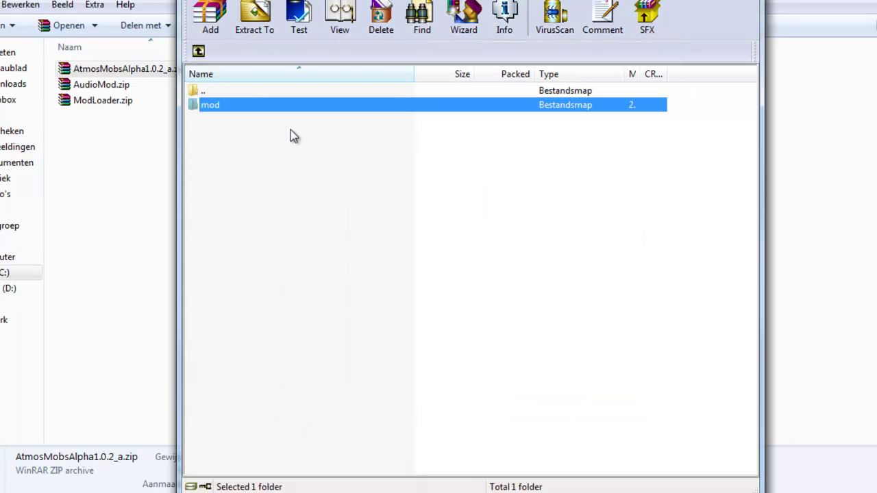
pyautogui.hotkey('alt', 'F4')
pyautogui.click(164, 71)
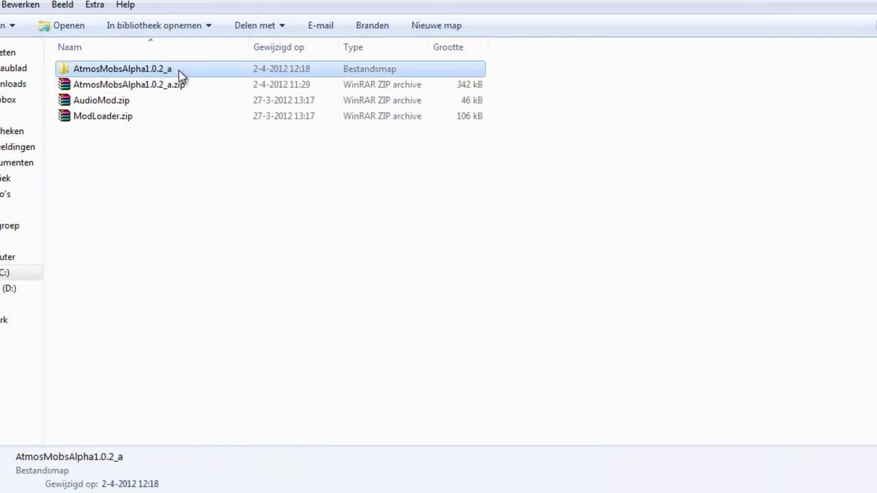
# Step: Open the extracted AtmosMobsAlpha1.0.2_a folder, examine the nested contents of mod and return to the level showing mod
pyautogui.doubleClick(173, 71)
pyautogui.click(92, 68)
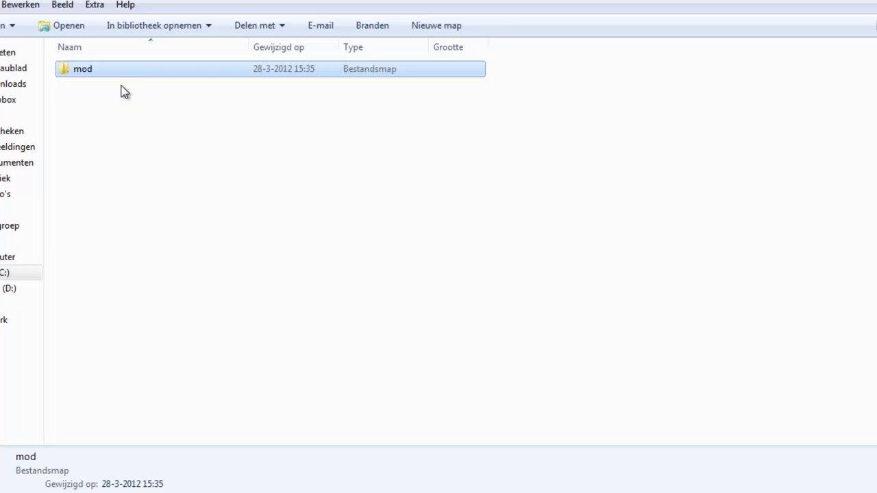
pyautogui.doubleClick(118, 67)
pyautogui.click(106, 72)
pyautogui.doubleClick(105, 69)
pyautogui.moveTo(135, 215); pyautogui.dragTo(76, 74)
pyautogui.click(103, 167)
pyautogui.press('BackSpace')
pyautogui.press('BackSpace')
# Step: Copy the extracted mod folder
pyautogui.click(217, 244)
pyautogui.moveTo(217, 244); pyautogui.dragTo(64, 45)
pyautogui.rightClick(89, 70)
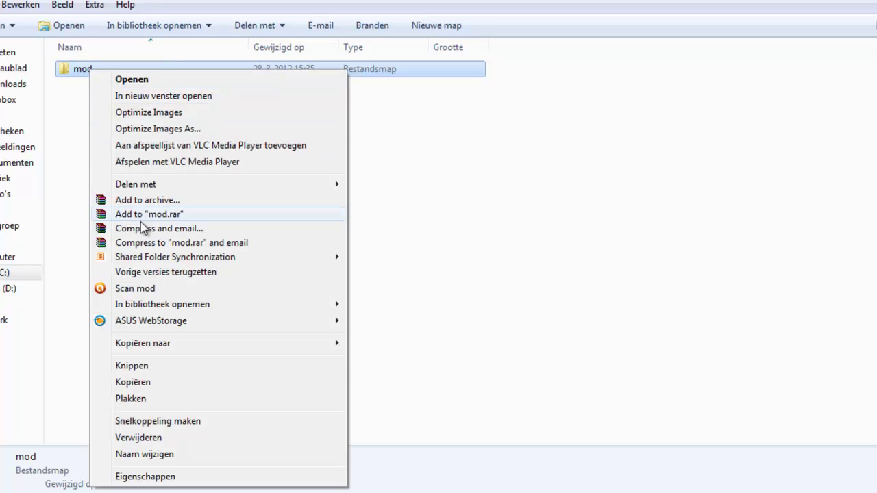
pyautogui.click(150, 382)
# Step: Switch to the .minecraft folder window and open its resources folder
pyautogui.click(215, 339)
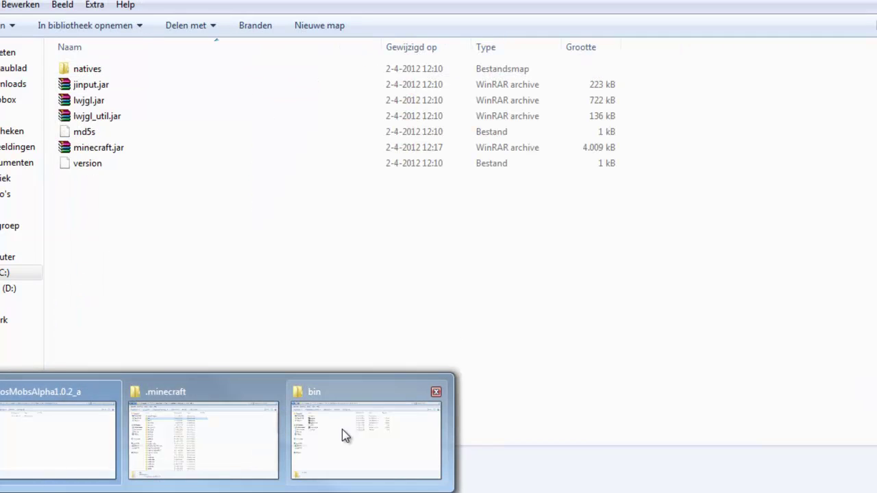
pyautogui.click(211, 422)
pyautogui.scroll(-2, 106, 286)
pyautogui.scroll(-2, 109, 260)
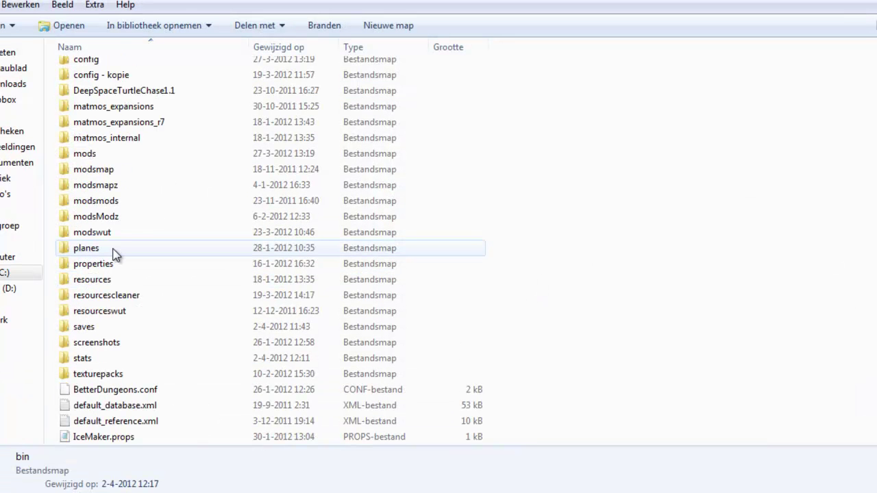
pyautogui.doubleClick(104, 280)
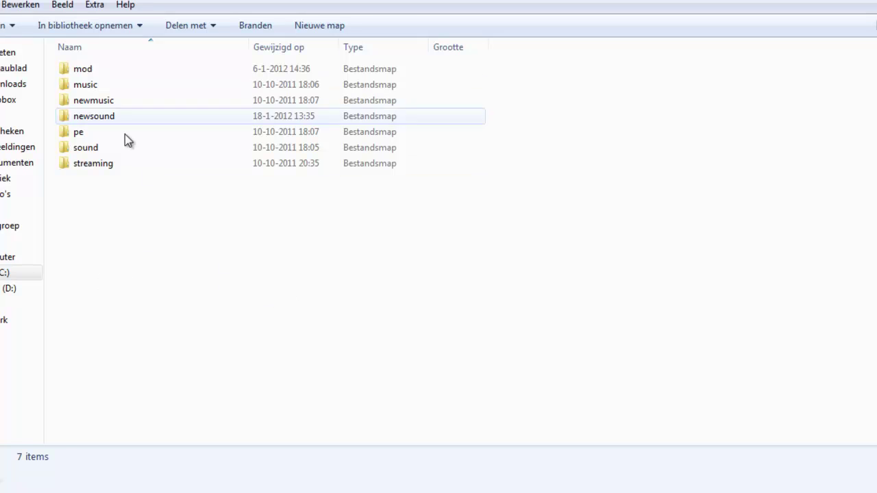
pyautogui.press('BackSpace')
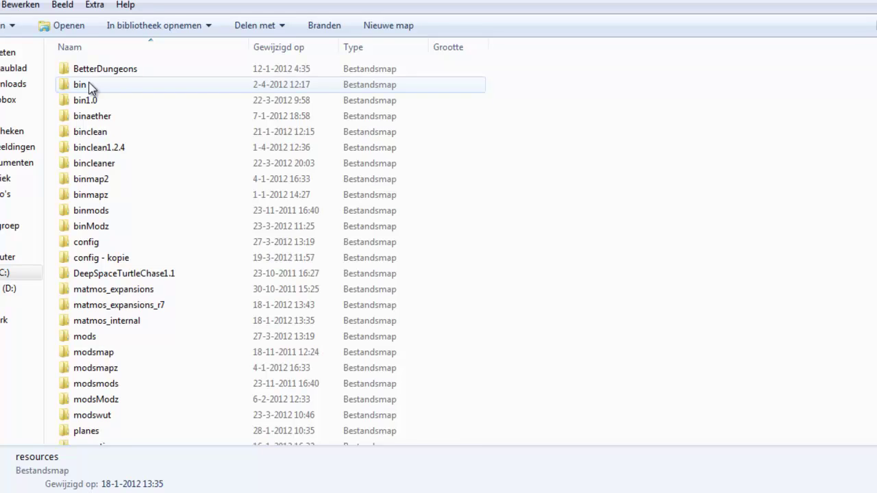
pyautogui.scroll(-8, 116, 110)
pyautogui.scroll(1, 142, 137)
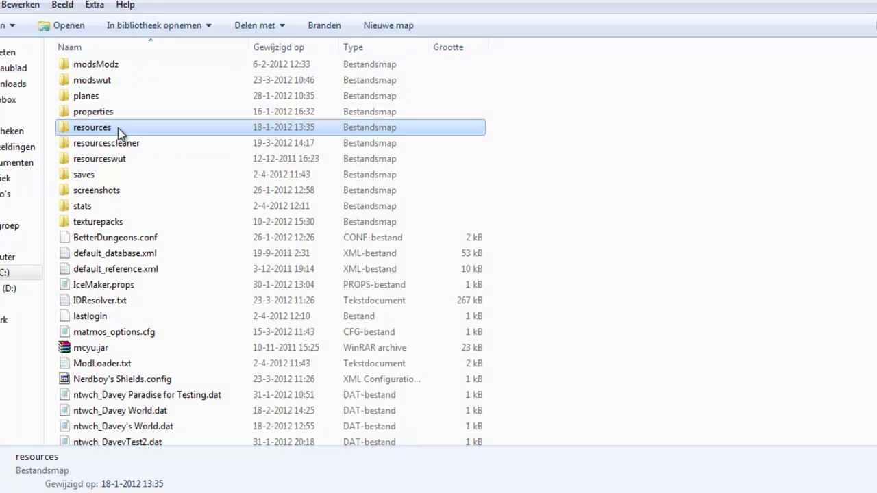
pyautogui.doubleClick(118, 127)
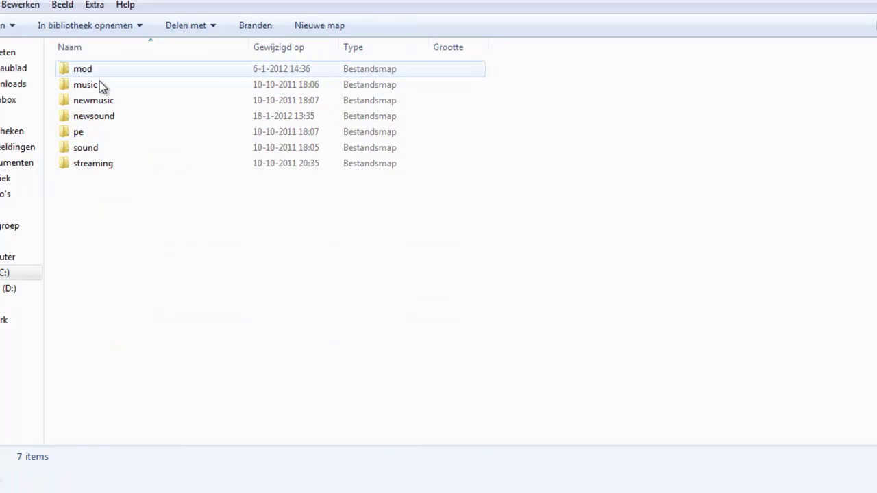
# Step: Paste the mod folder into resources, merging all existing folders and replacing every conflicting file
pyautogui.rightClick(141, 261)
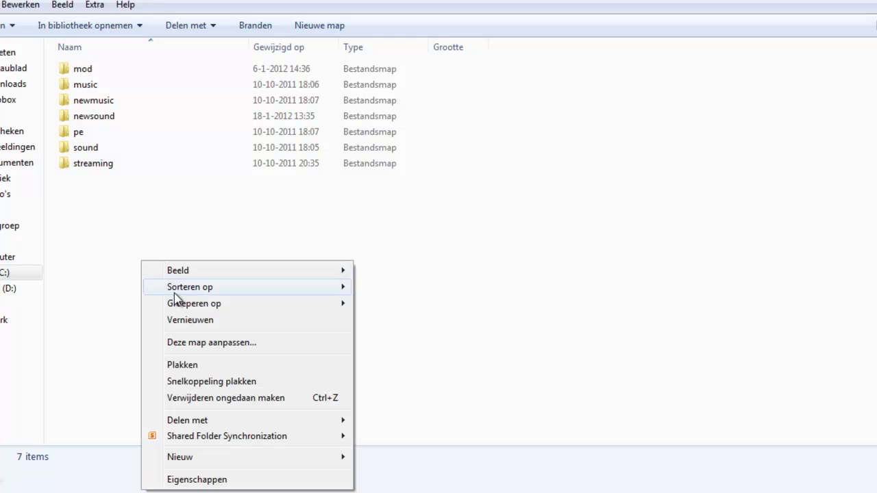
pyautogui.click(180, 365)
pyautogui.click(505, 385)
pyautogui.click(324, 398)
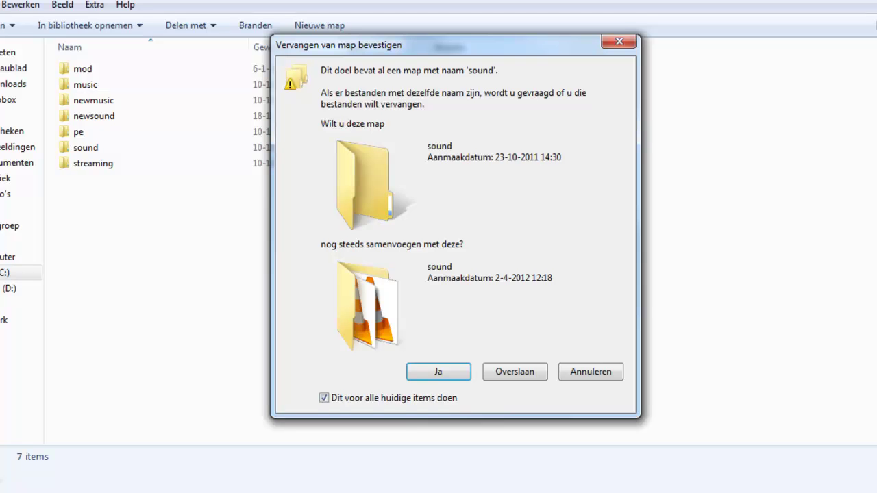
pyautogui.click(441, 384)
pyautogui.click(306, 391)
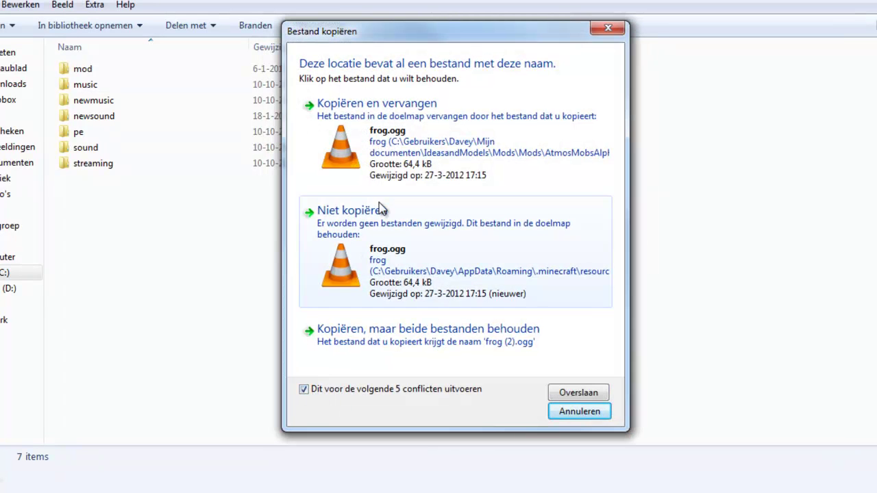
pyautogui.click(399, 120)
pyautogui.moveTo(362, 483); pyautogui.dragTo(361, 483)
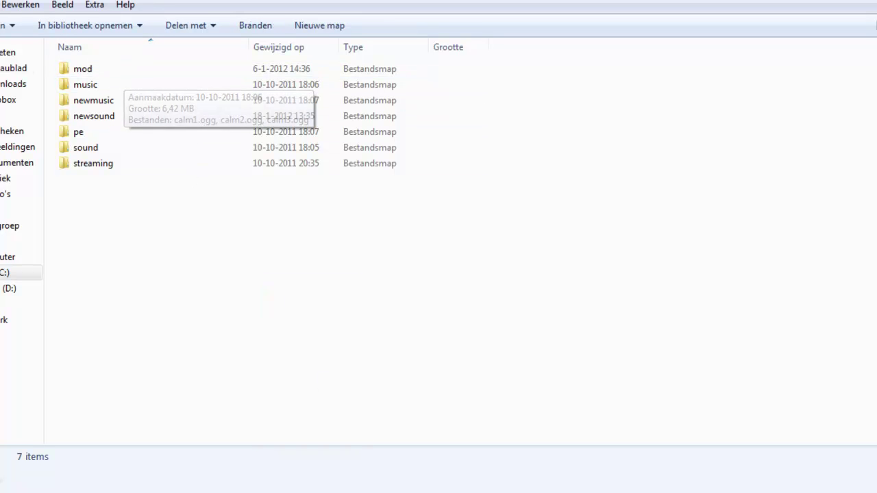
# Step: Leave the resources folder, return to the desktop and run Minecraft.exe, accepting the security warning
pyautogui.press('BackSpace')
pyautogui.press('BackSpace')
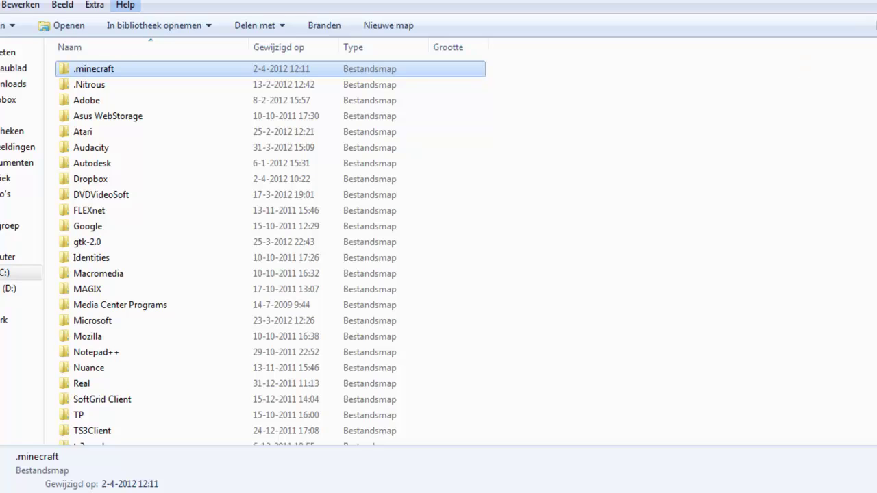
pyautogui.press('BackSpace')
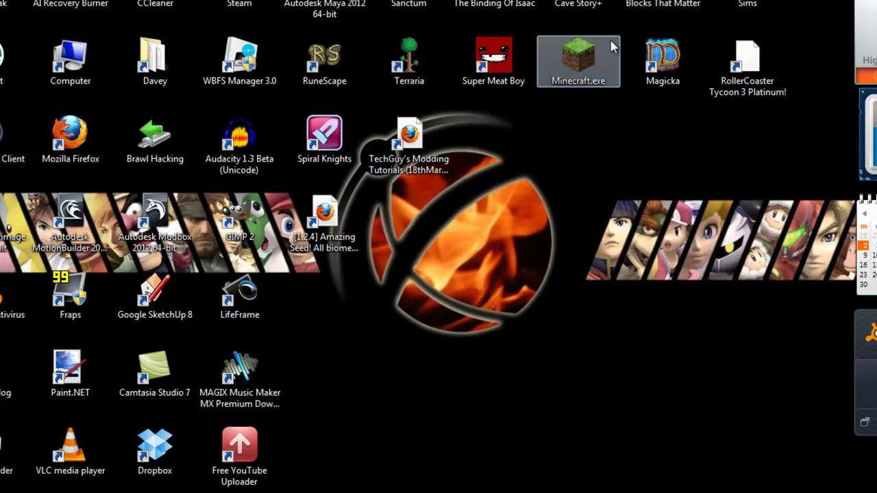
pyautogui.doubleClick(605, 43)
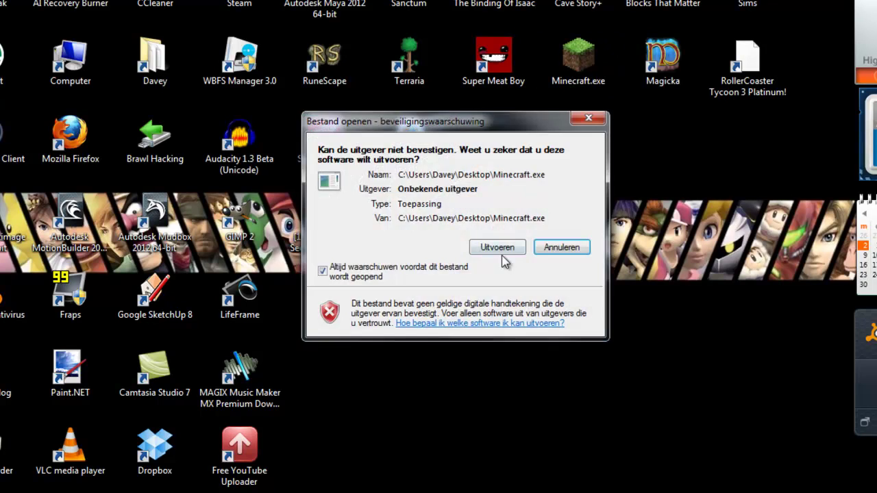
pyautogui.click(498, 248)
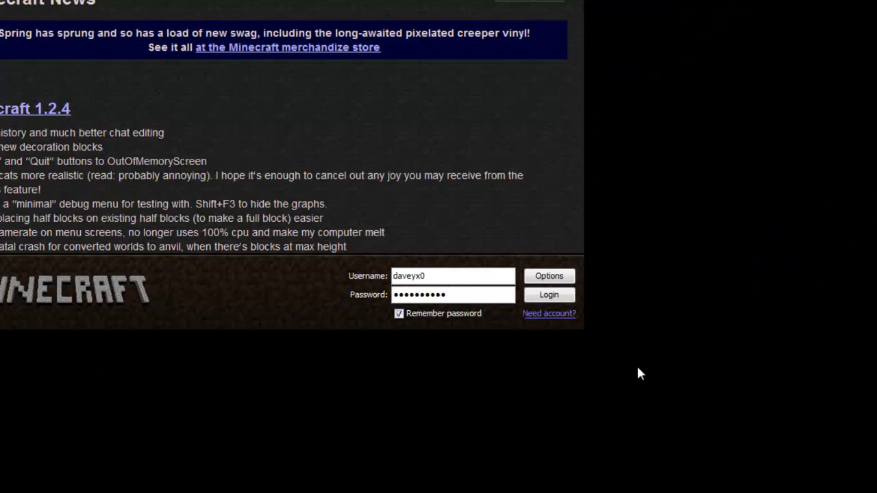
# Step: Maximise the Minecraft window and choose the first world in the singleplayer list
pyautogui.press('super+Up')
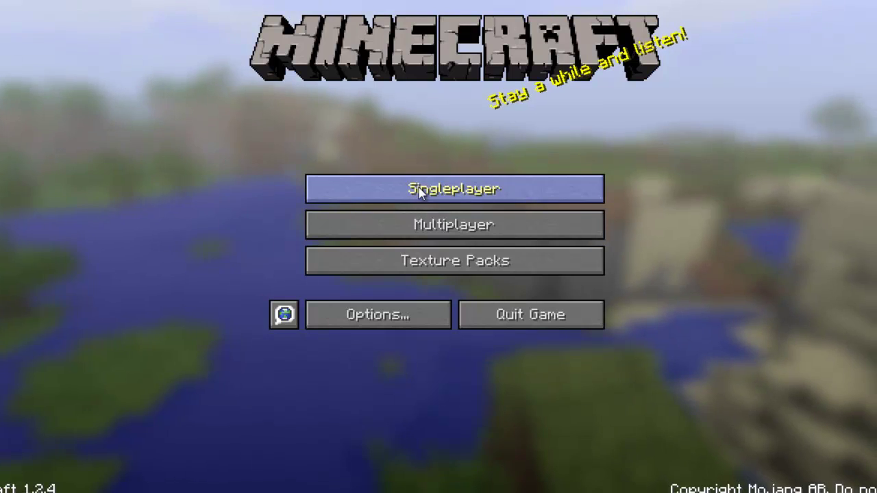
pyautogui.click(420, 189)
pyautogui.click(411, 62)
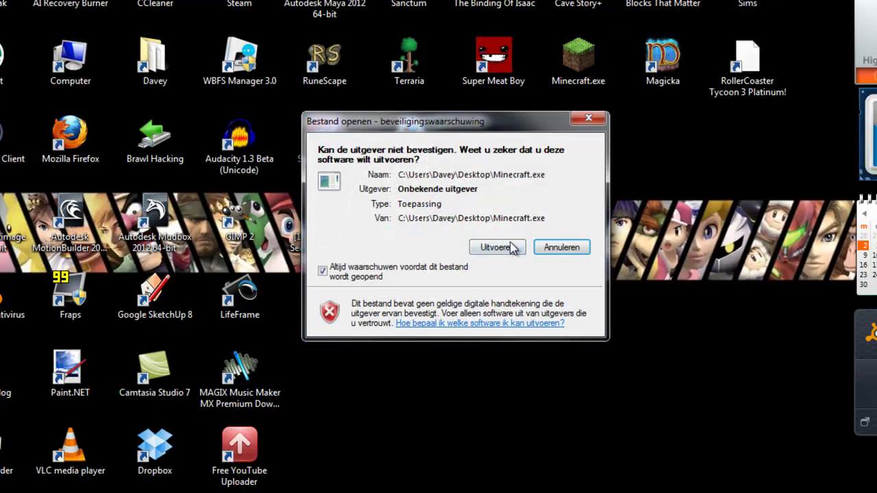
# Step: Run Minecraft.exe again and move along the river in the singleplayer world
pyautogui.click(514, 247)
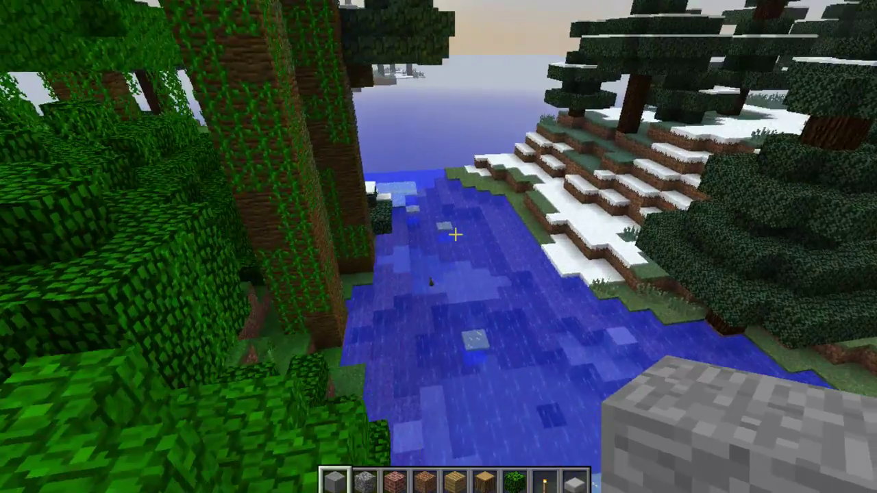
pyautogui.press('w')
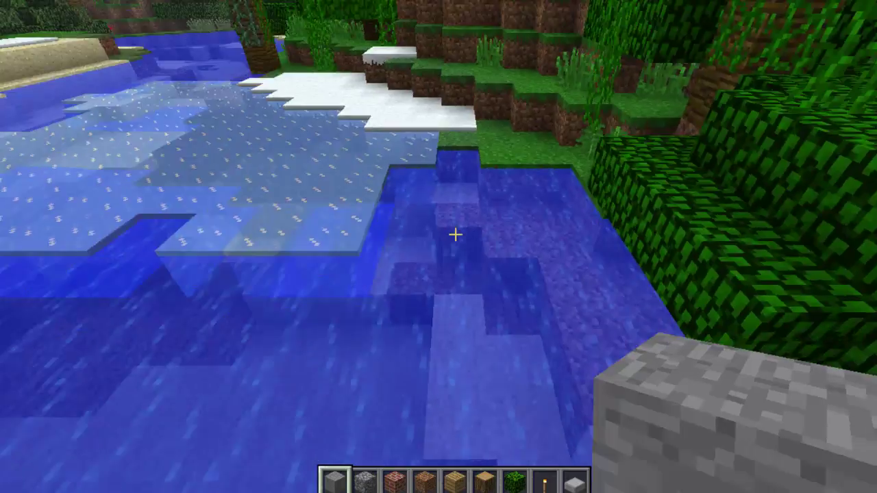
# Step: Open the item selection at the spawn eggs and clear the planks, wood and leaves from the hotbar
pyautogui.press('e')
pyautogui.scroll(-3, 525, 187)
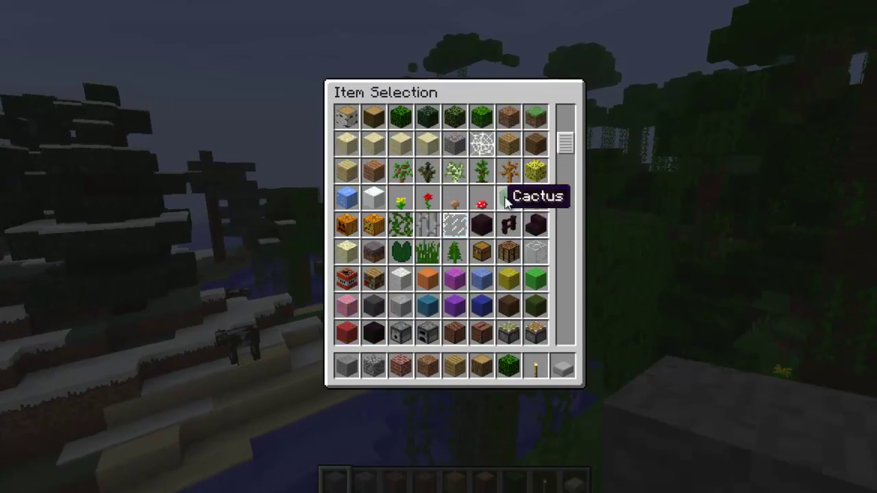
pyautogui.moveTo(565, 142); pyautogui.dragTo(565, 362)
pyautogui.click(504, 340)
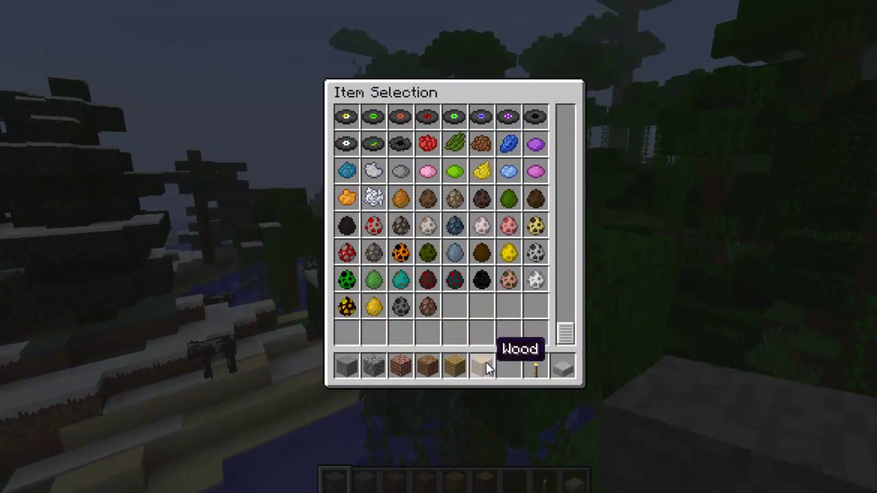
pyautogui.click(485, 360)
pyautogui.click(483, 332)
pyautogui.click(465, 368)
pyautogui.click(474, 332)
# Step: Put the brown spawn egg from the sixth egg column into the sixth hotbar slot and close the item selection
pyautogui.click(483, 273)
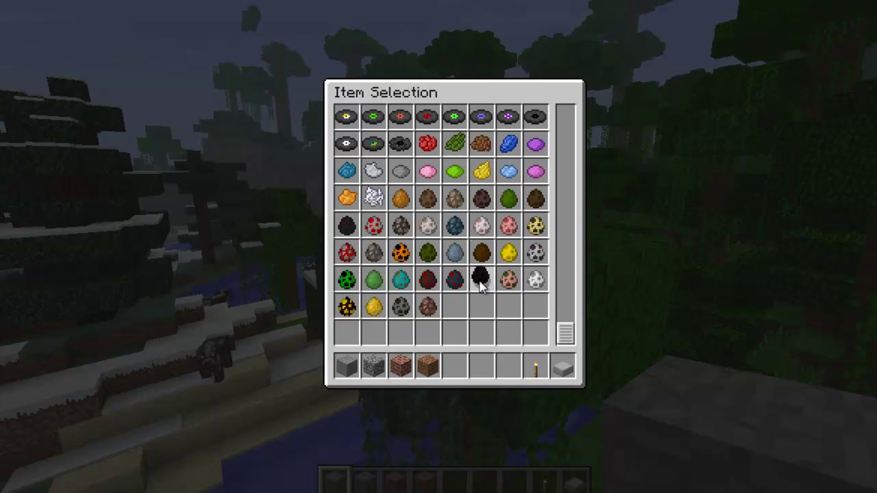
pyautogui.click(481, 252)
pyautogui.click(482, 366)
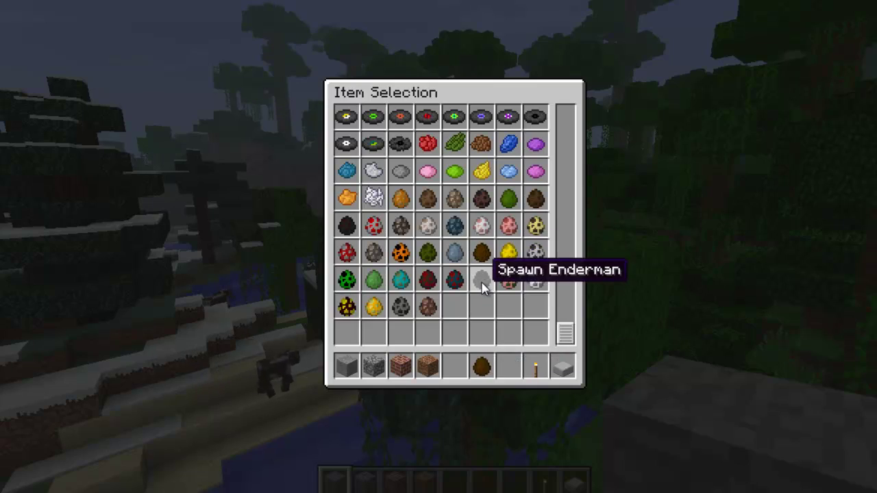
pyautogui.press('e')
# Step: Select the brown spawn egg, walk to the snowy pine bank and spawn its mob on the grass
pyautogui.scroll(-5, 455, 234)
pyautogui.press('w')
pyautogui.press('w')
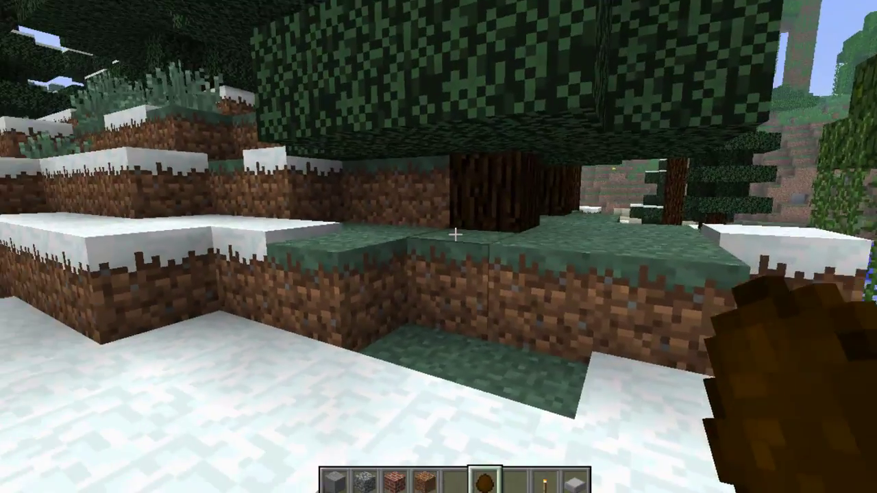
pyautogui.rightClick(455, 235)
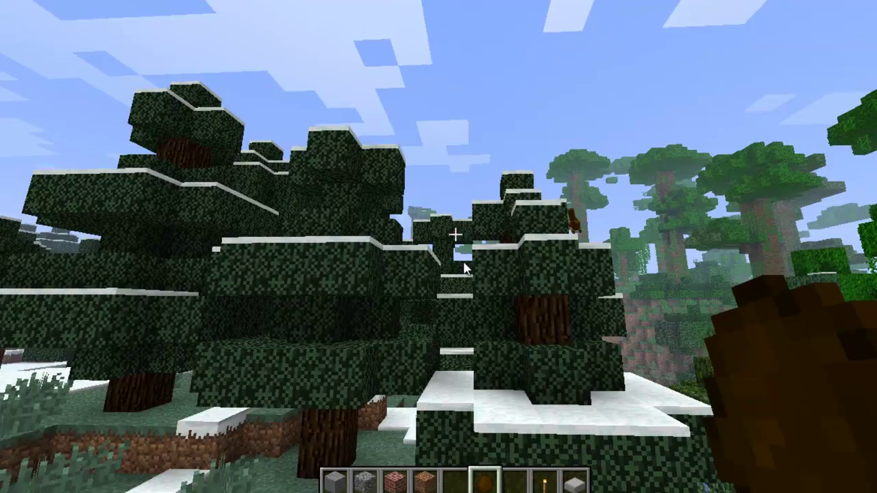
# Step: Put the olive-green spawn egg in the fifth hotbar slot and a slimeball in the sixth
pyautogui.press('e')
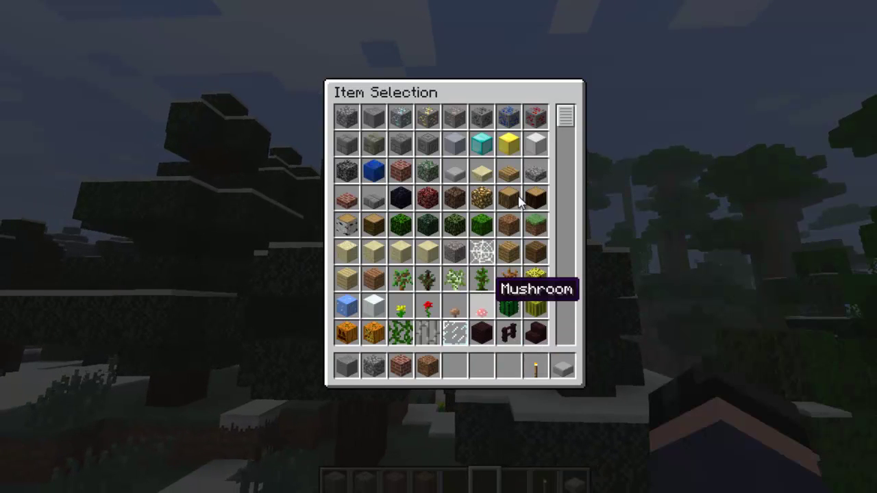
pyautogui.moveTo(566, 113); pyautogui.dragTo(564, 289)
pyautogui.scroll(-3, 535, 284)
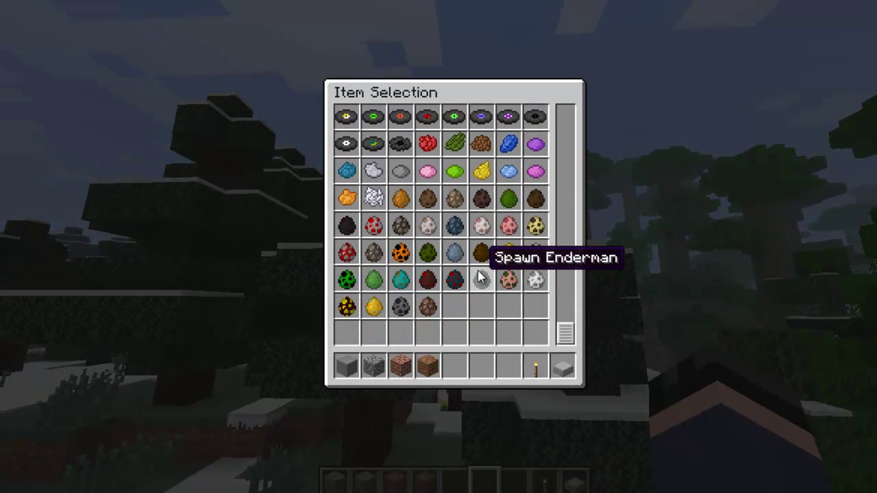
pyautogui.click(427, 252)
pyautogui.click(454, 365)
pyautogui.scroll(10, 470, 222)
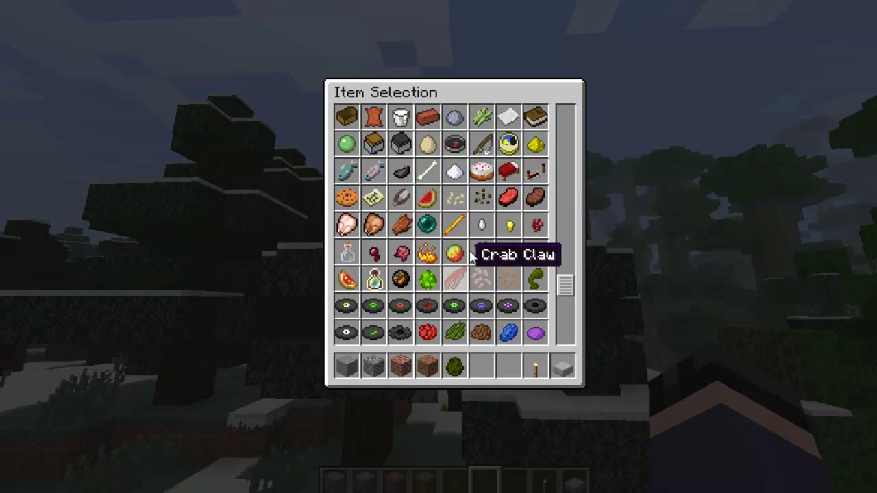
pyautogui.scroll(1, 461, 251)
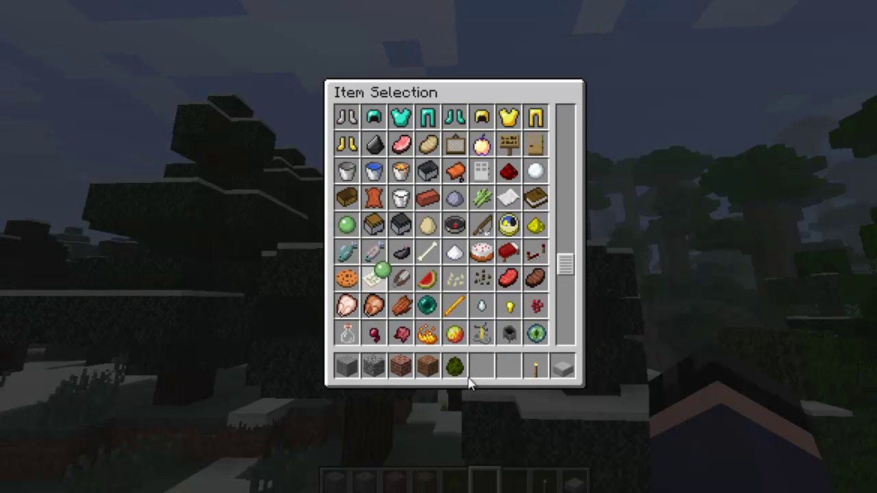
pyautogui.press('e')
# Step: Select the olive-green spawn egg and spawn a frog on the grass beside the river
pyautogui.scroll(1, 456, 234)
pyautogui.press('w')
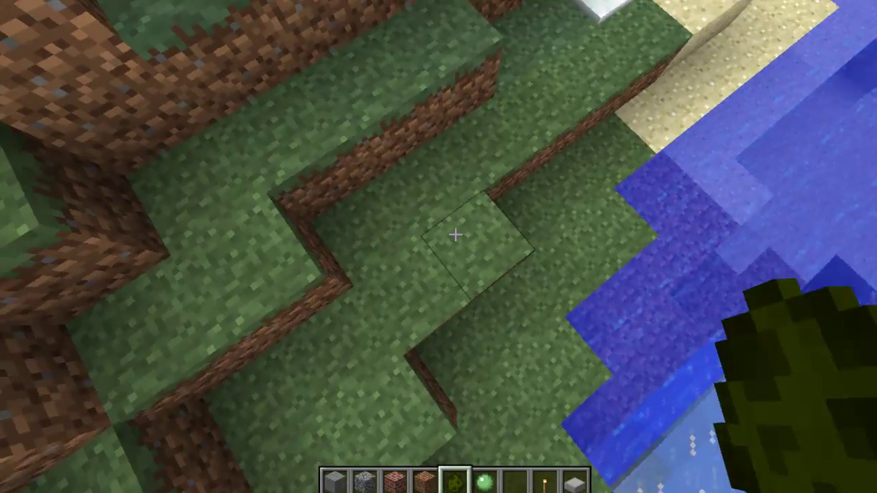
pyautogui.rightClick(455, 235)
# Step: Use the slimeball on the frog, carry it on the character's head and show the character in third-person view
pyautogui.scroll(-1, 454, 235)
pyautogui.press('w')
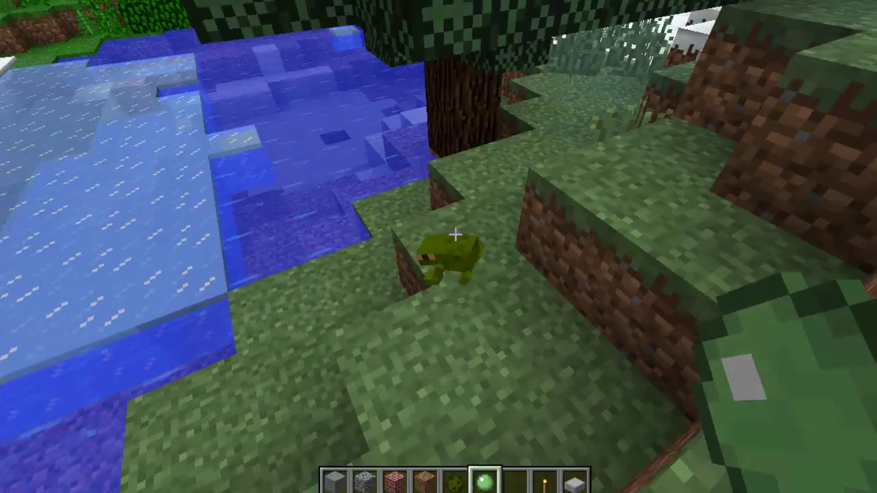
pyautogui.rightClick(455, 234)
pyautogui.scroll(-1, 454, 235)
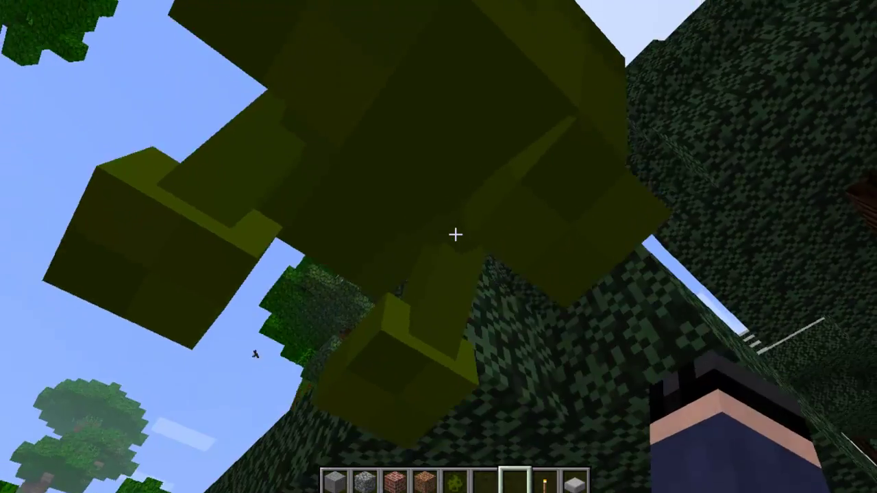
pyautogui.press('F5')
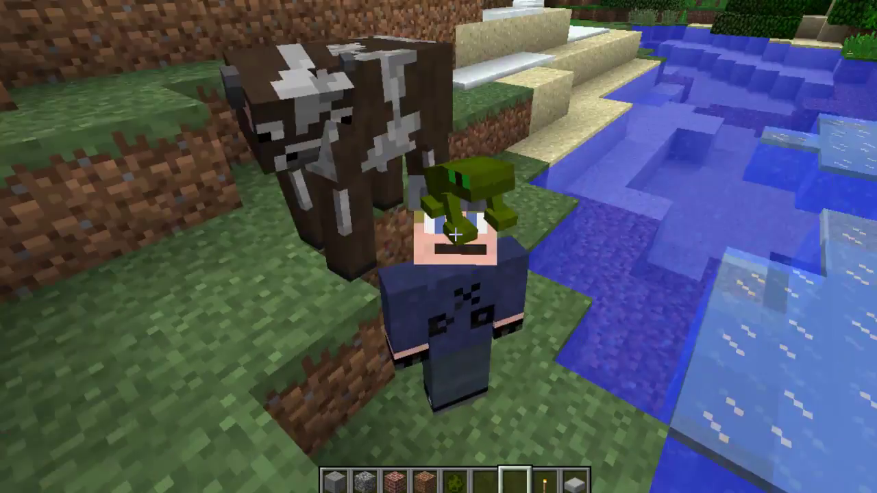